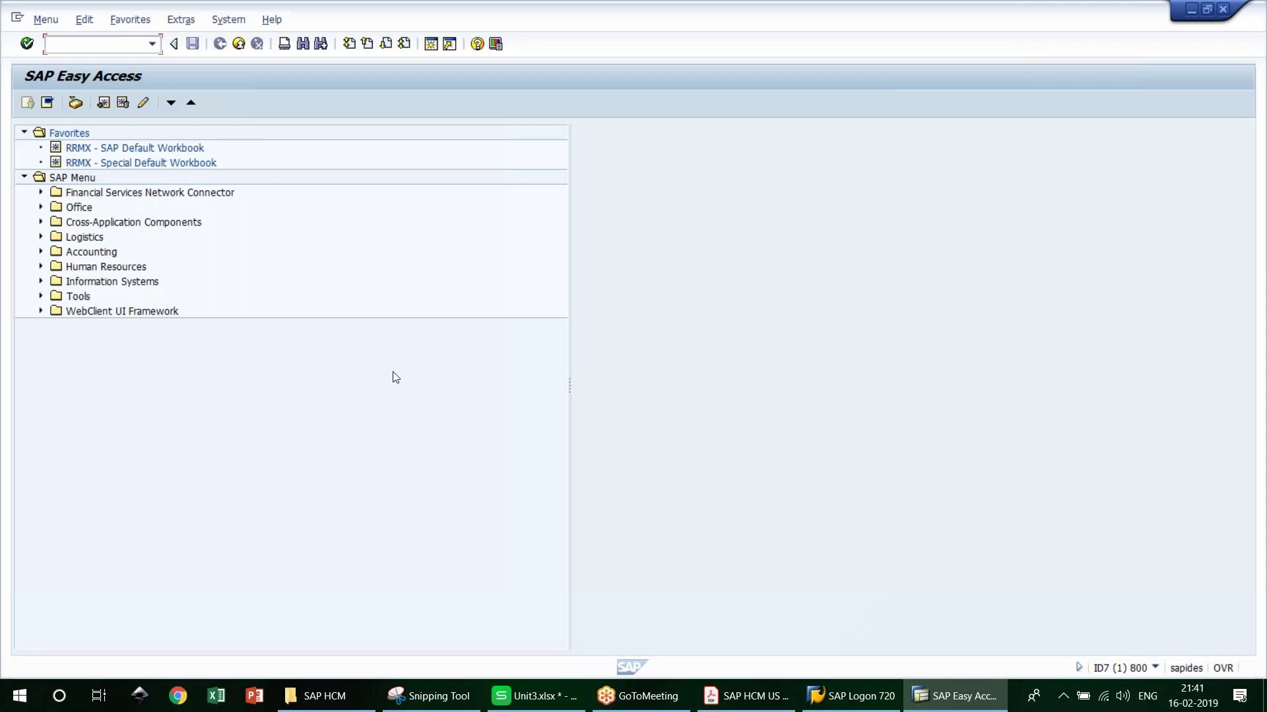
# Step: Switch to the SAP HCM training PDF, check the Benefit plan categories page and the closing page, and return to SAP Easy Access
pyautogui.click(724, 697)
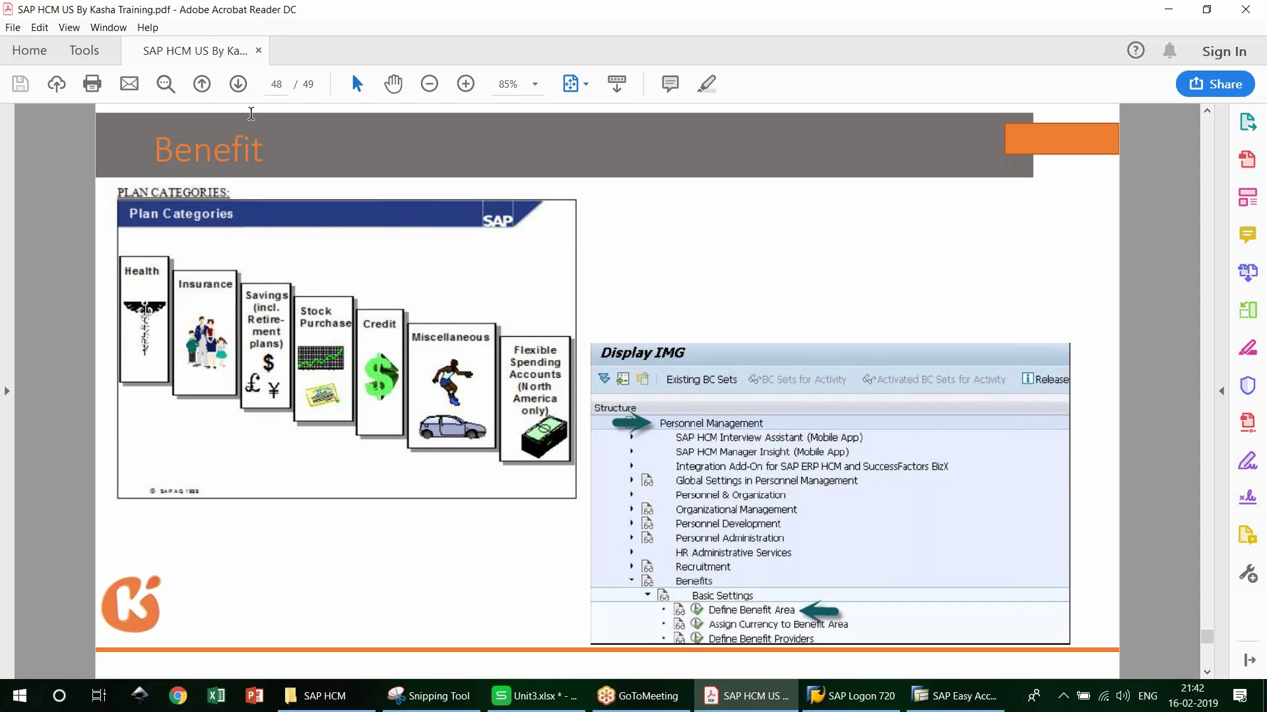
pyautogui.click(240, 84)
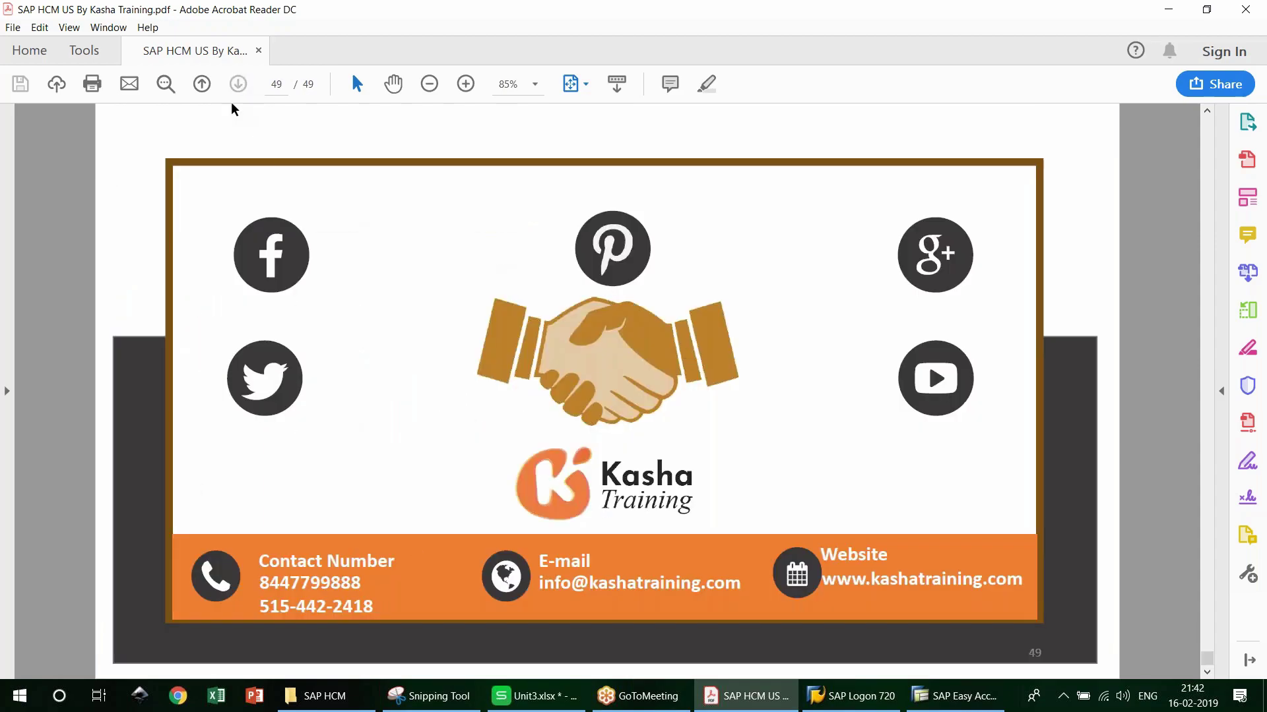
pyautogui.click(202, 84)
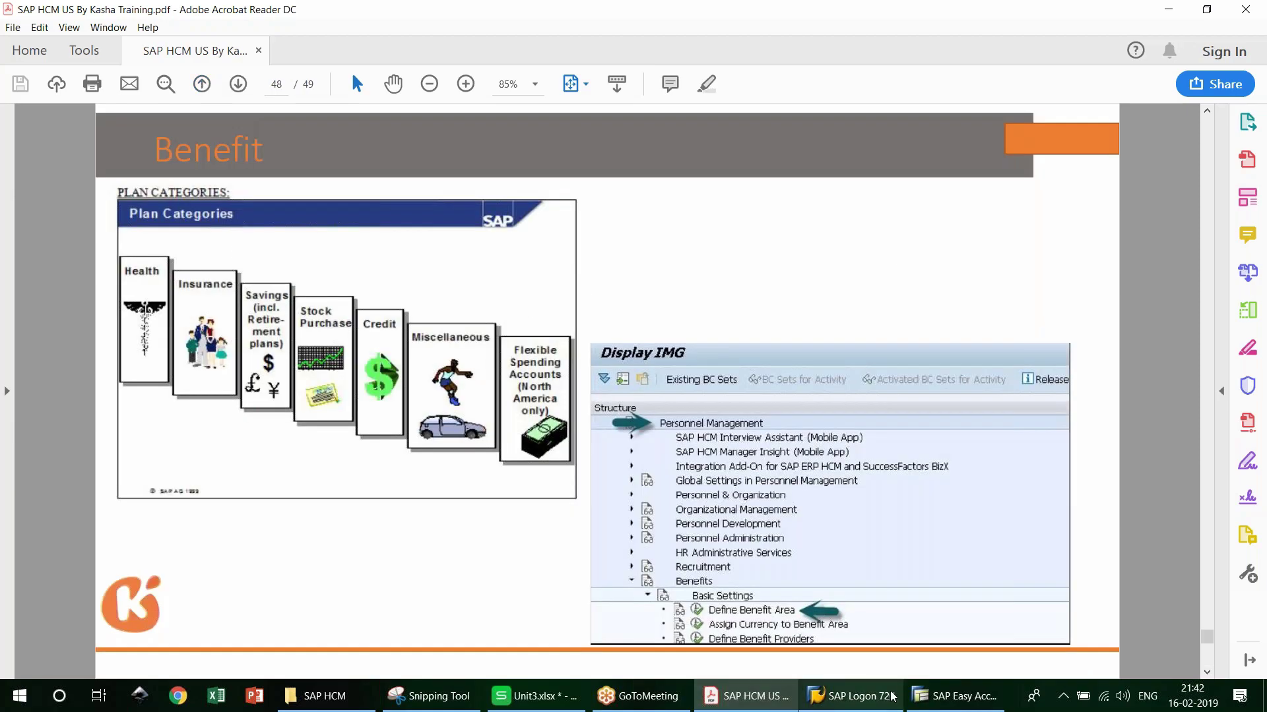
pyautogui.click(970, 709)
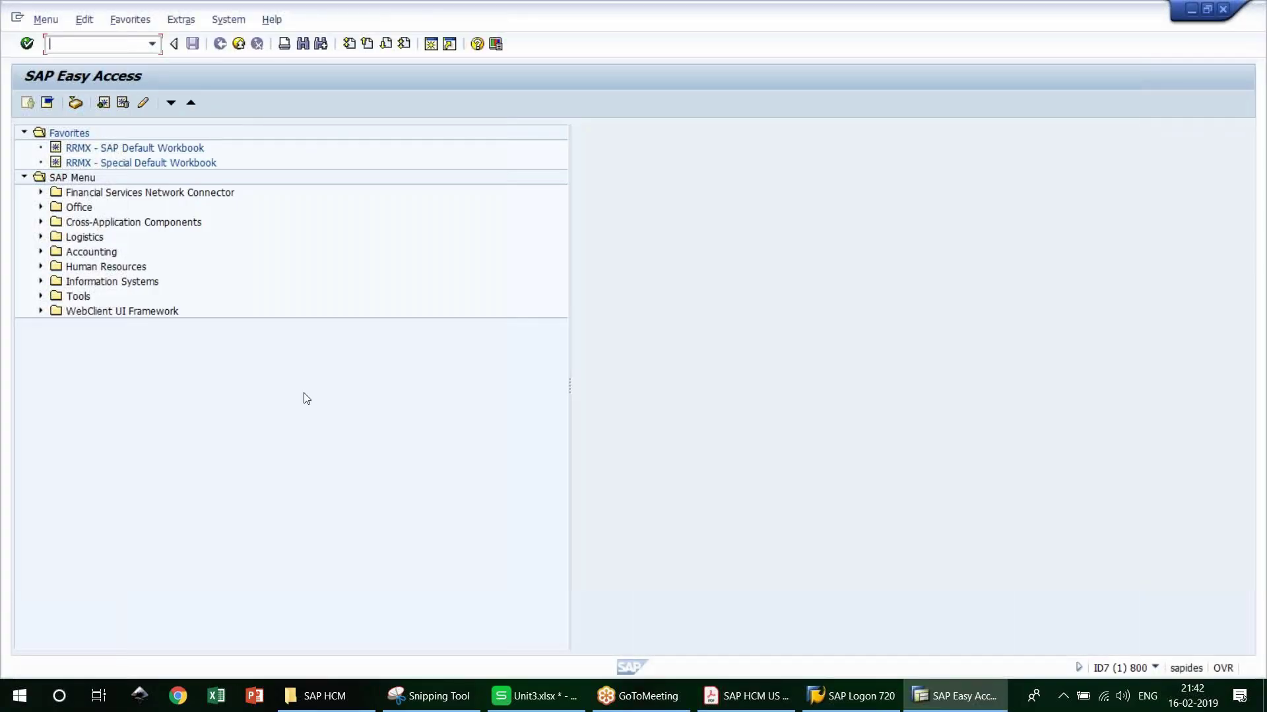
# Step: Expand Human Resources, Payroll, Americas, USA and Payroll in the SAP menu tree, and select the PC00_M10_CALC_SIMU Simulation entry
pyautogui.click(41, 267)
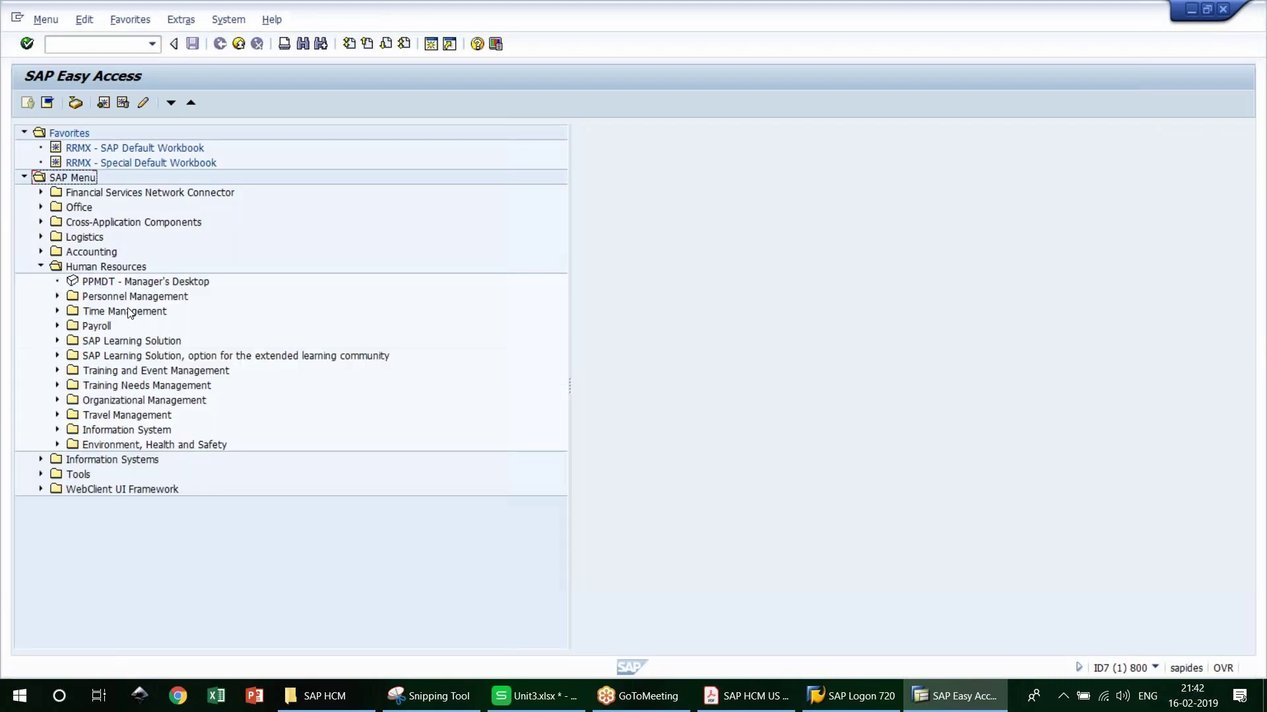
pyautogui.click(56, 327)
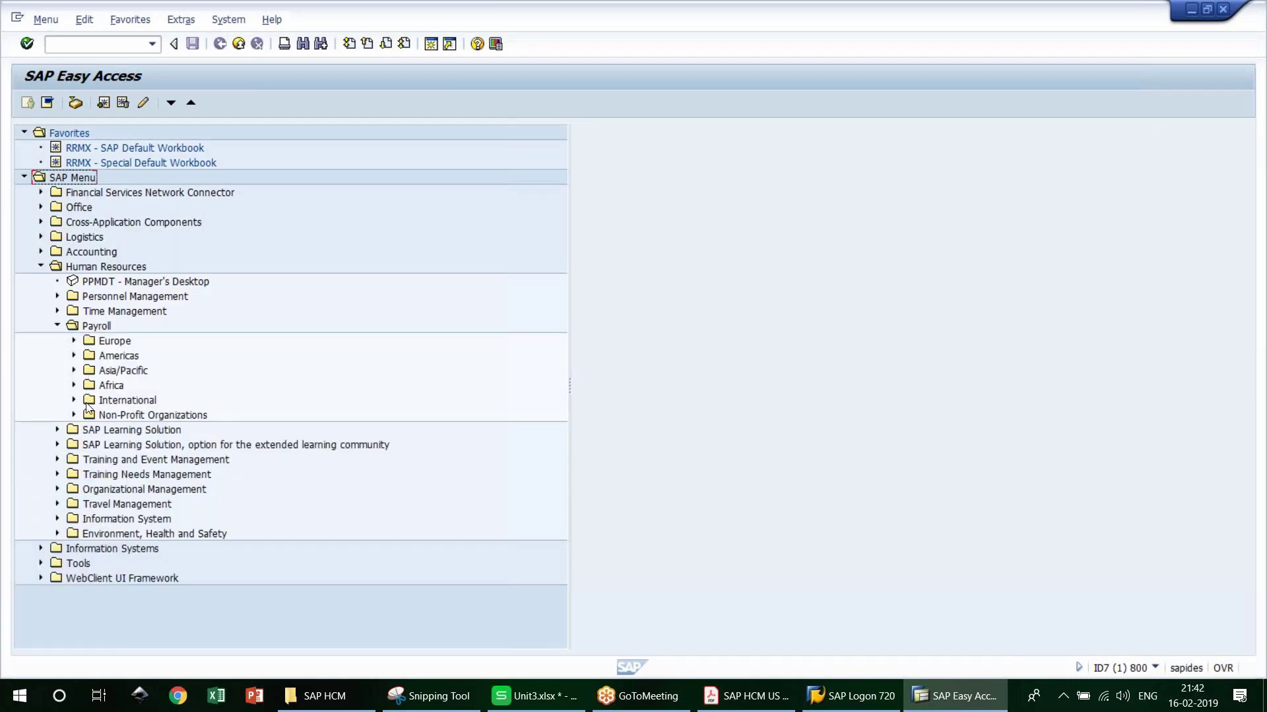
pyautogui.click(74, 356)
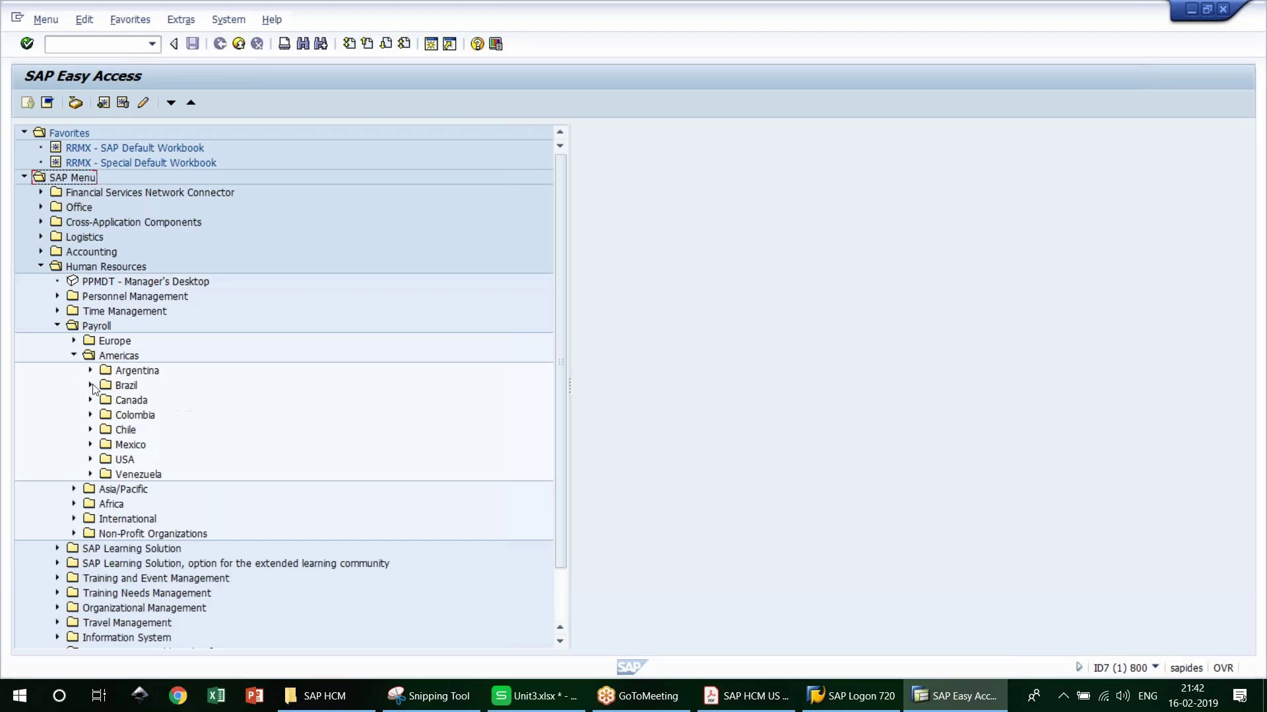
pyautogui.click(91, 459)
pyautogui.scroll(-1, 564, 331)
pyautogui.scroll(-3, 563, 331)
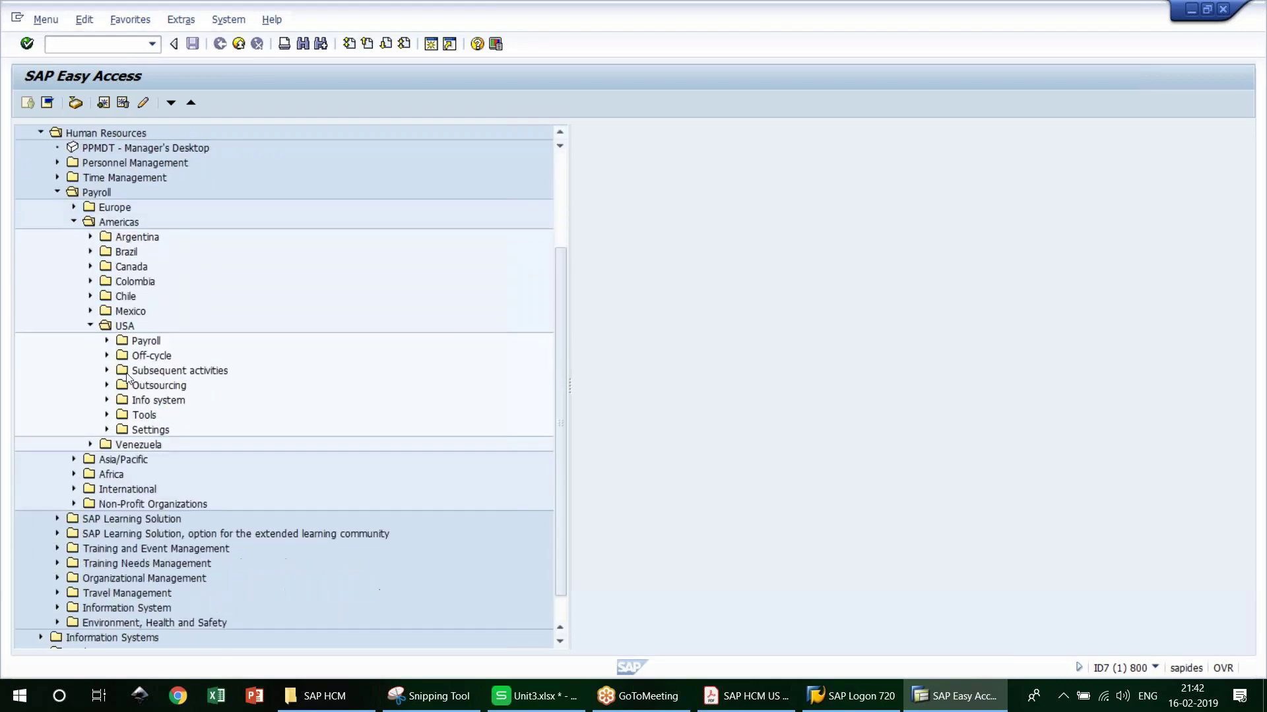
pyautogui.click(107, 340)
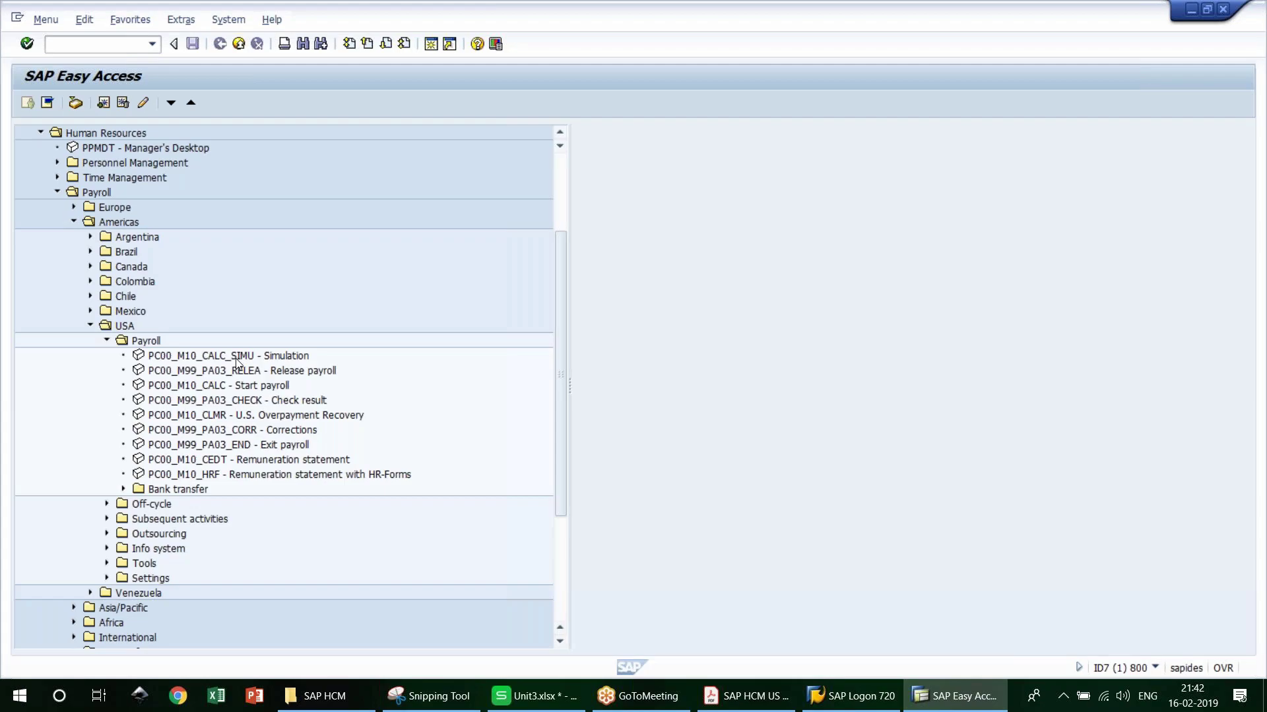
pyautogui.click(182, 491)
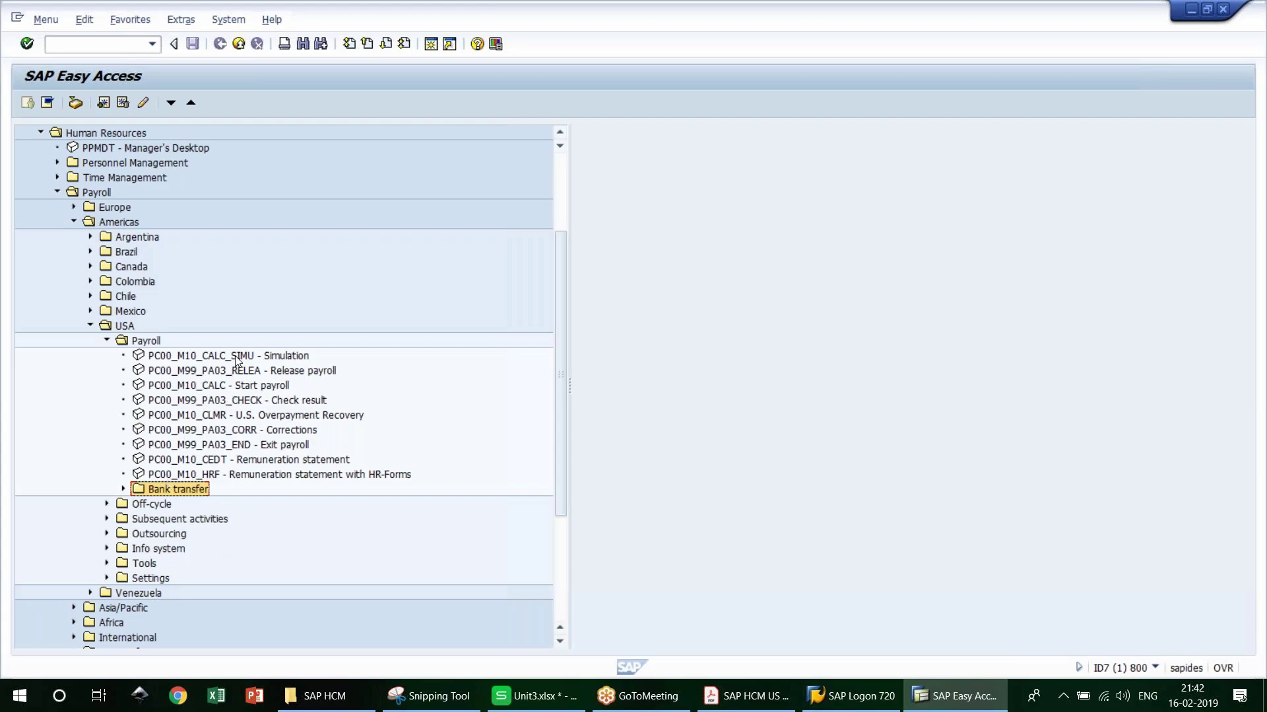
pyautogui.click(258, 362)
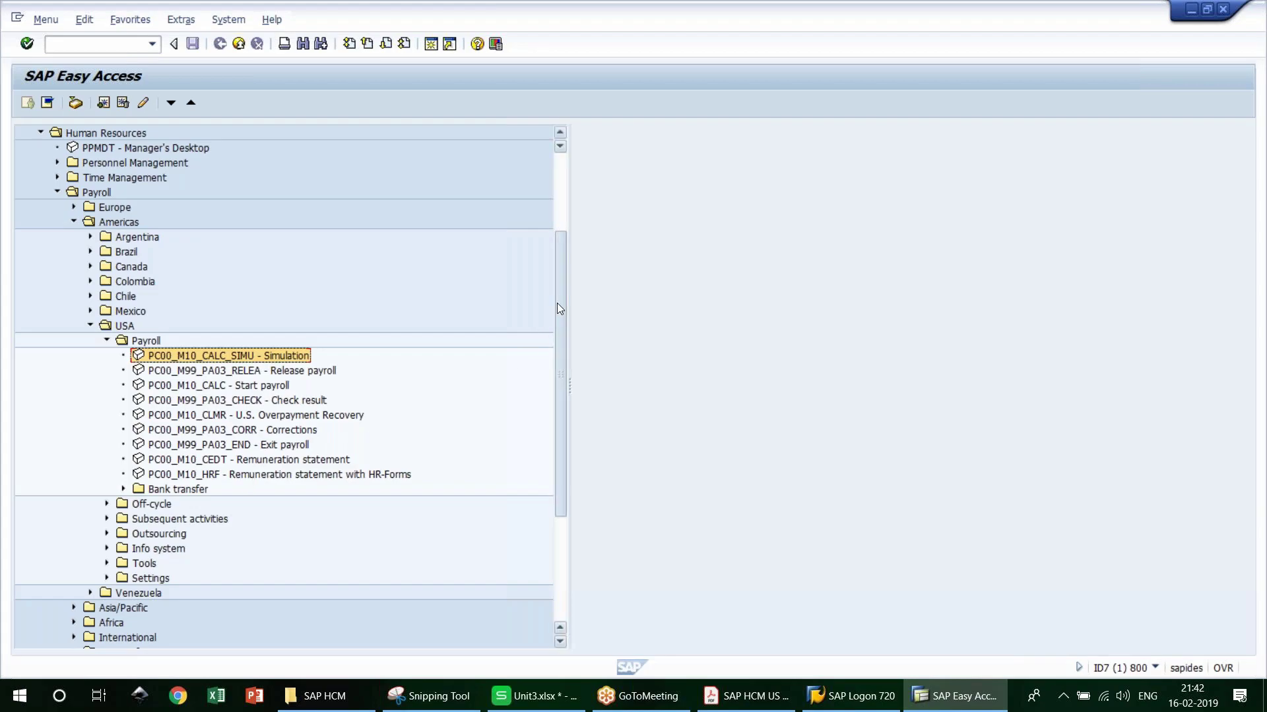
# Step: Expand the USA Subsequent activities folder and look inside its Per payroll period subfolder
pyautogui.moveTo(557, 303); pyautogui.dragTo(557, 354)
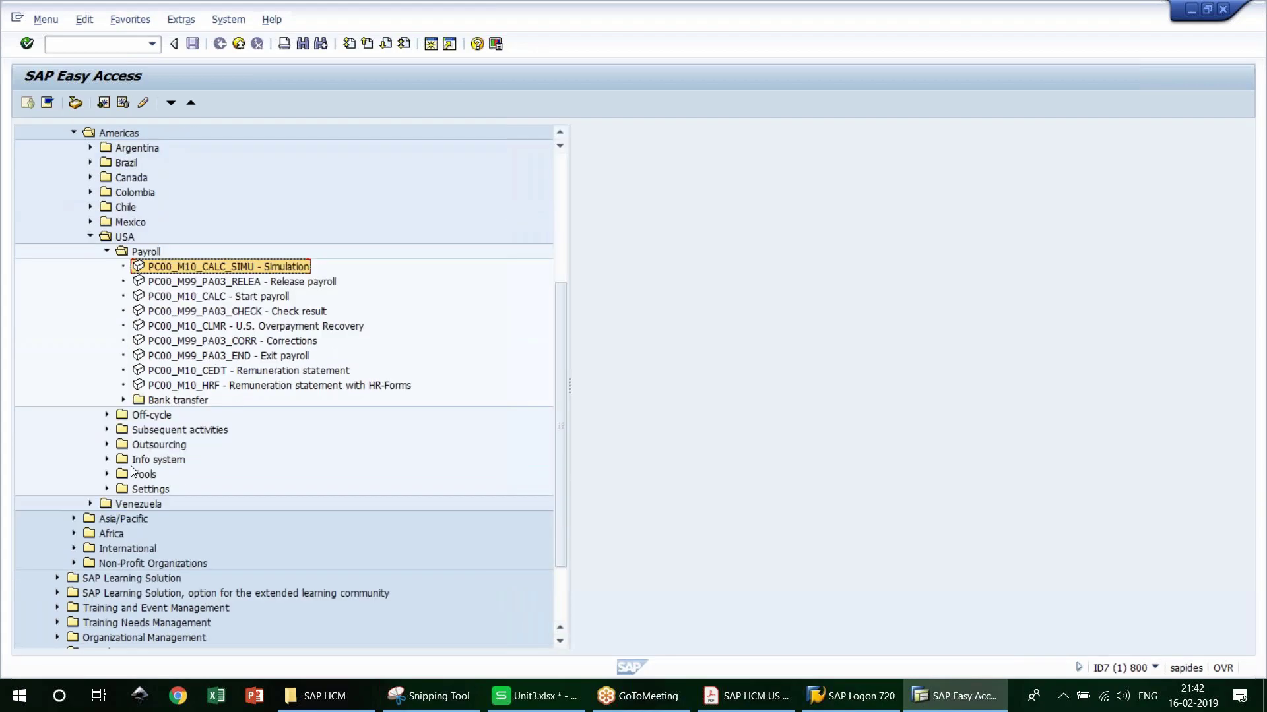
pyautogui.click(107, 432)
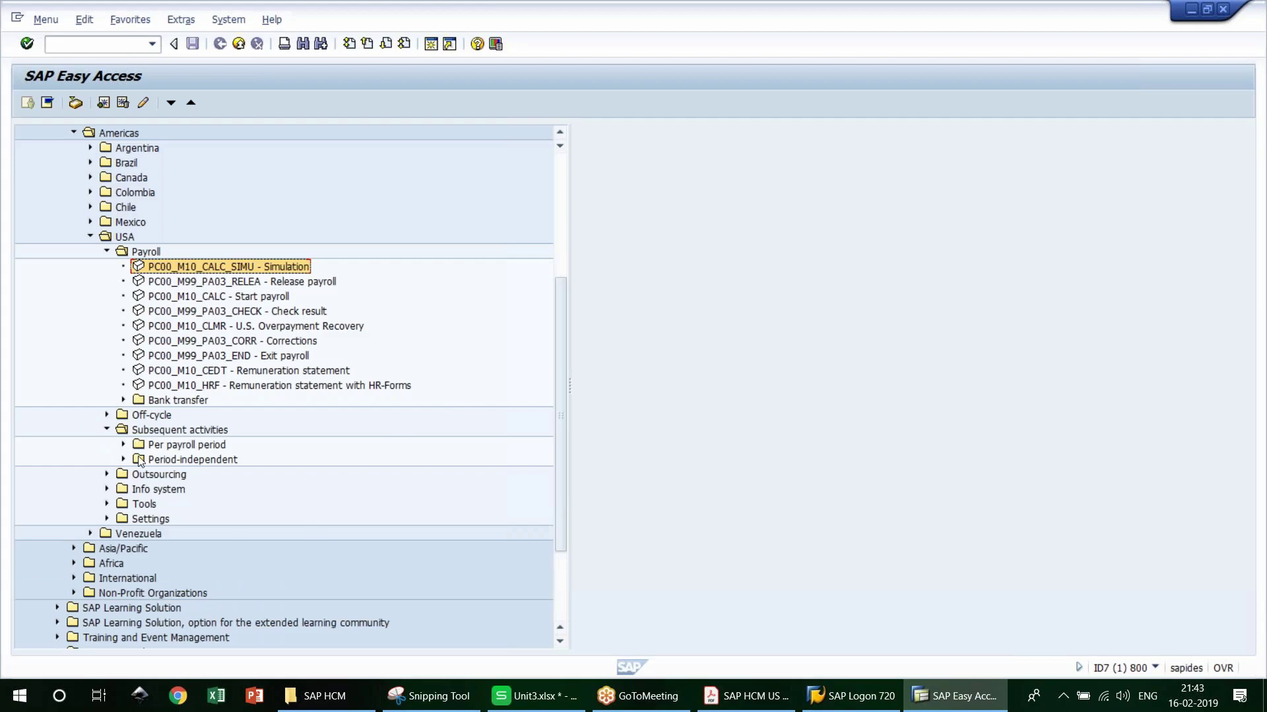
pyautogui.click(124, 445)
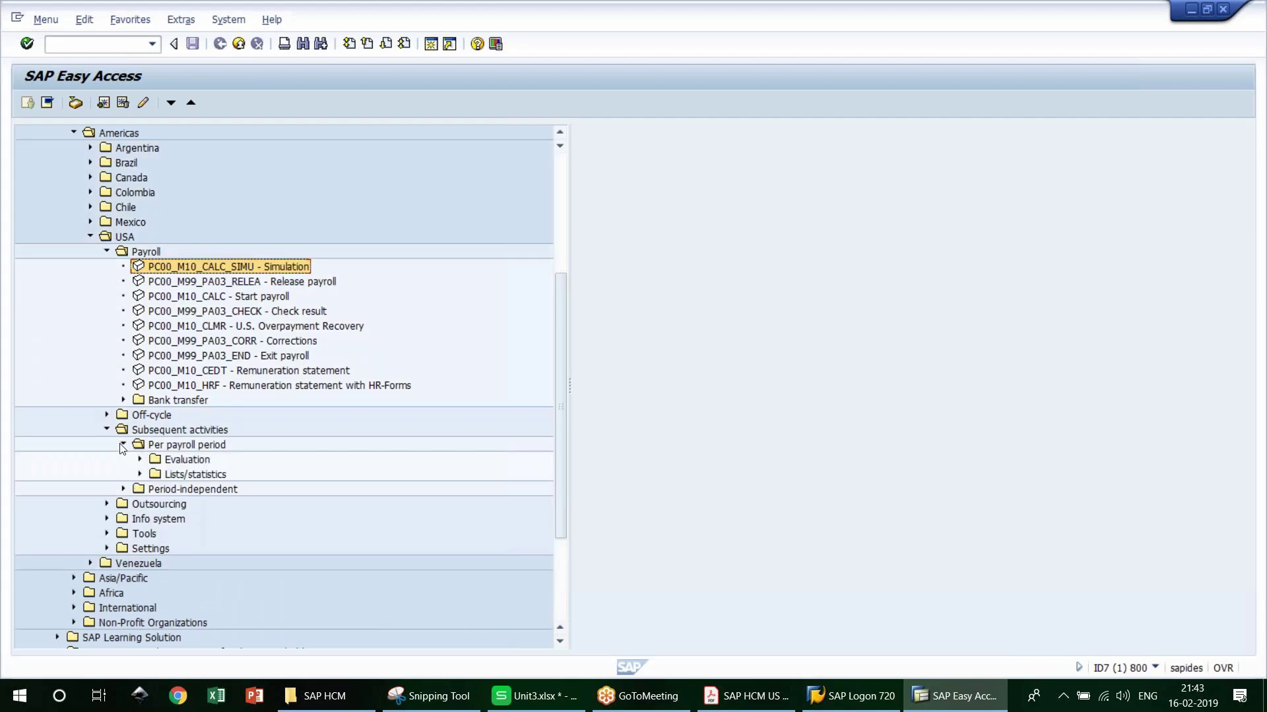
pyautogui.click(124, 445)
# Step: Review the transactions in the USA Off-cycle folder and leave the folder collapsed
pyautogui.click(106, 416)
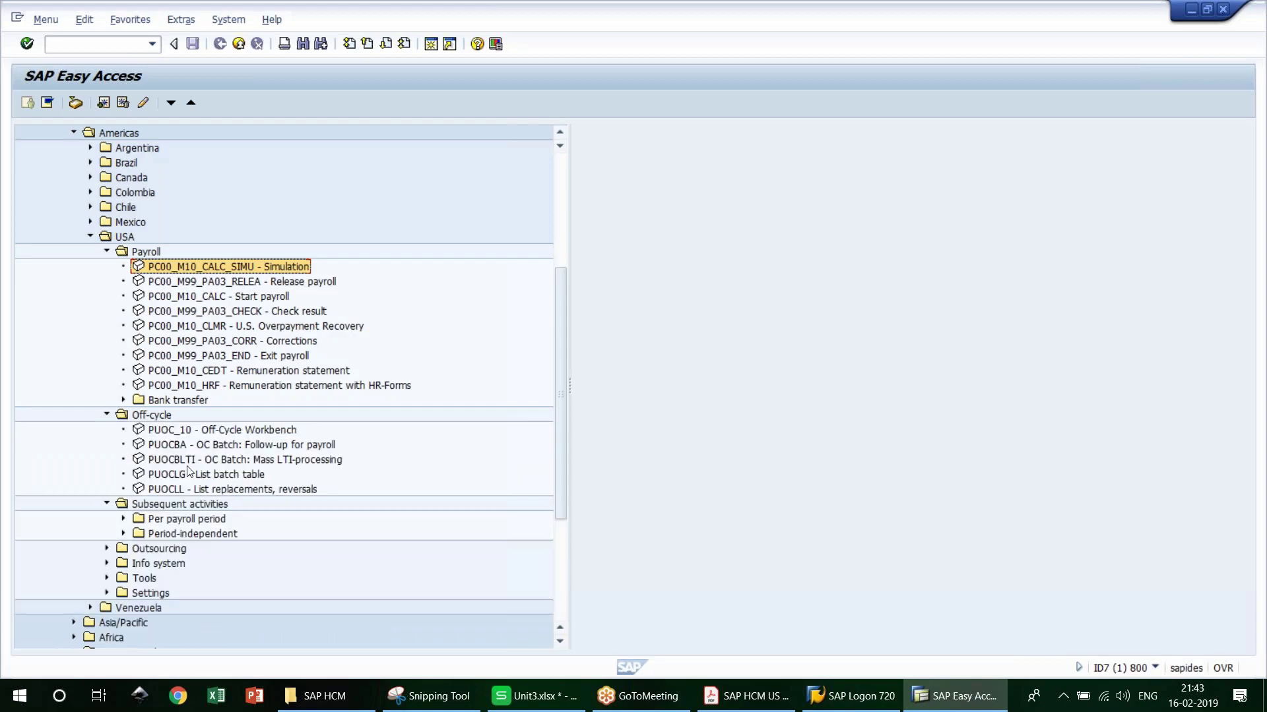
pyautogui.click(106, 415)
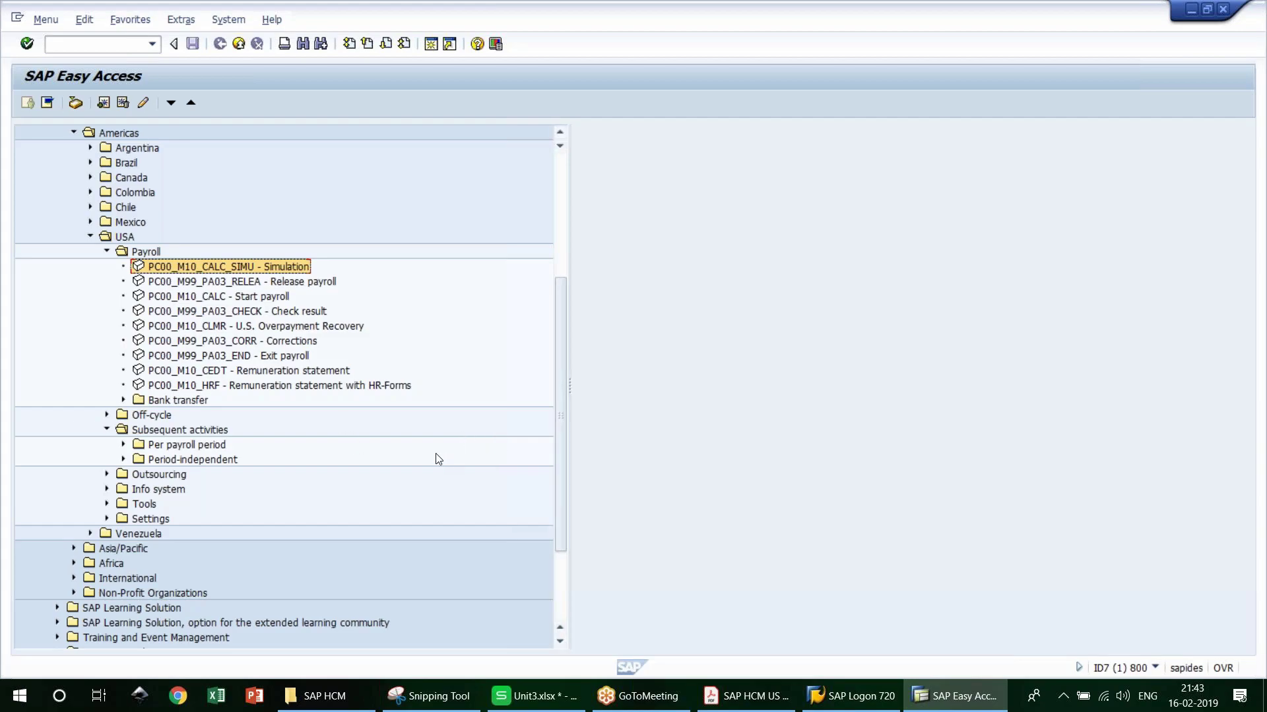
pyautogui.click(107, 415)
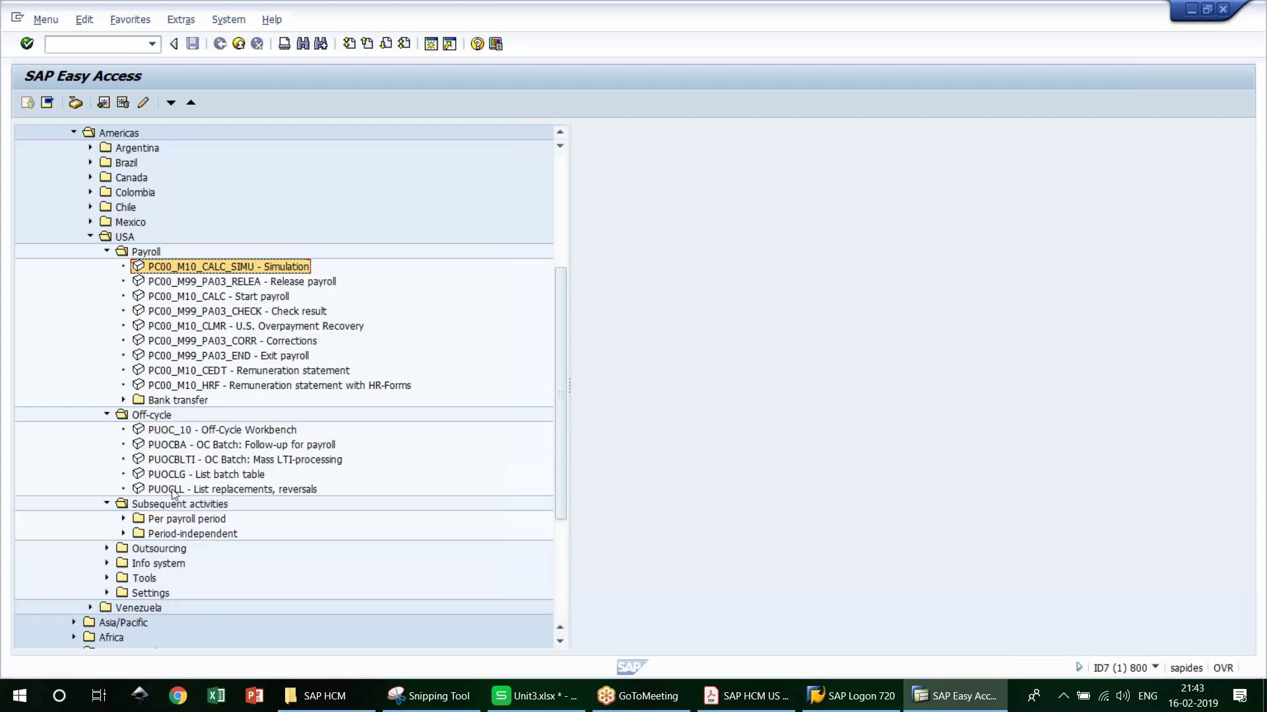
pyautogui.click(106, 415)
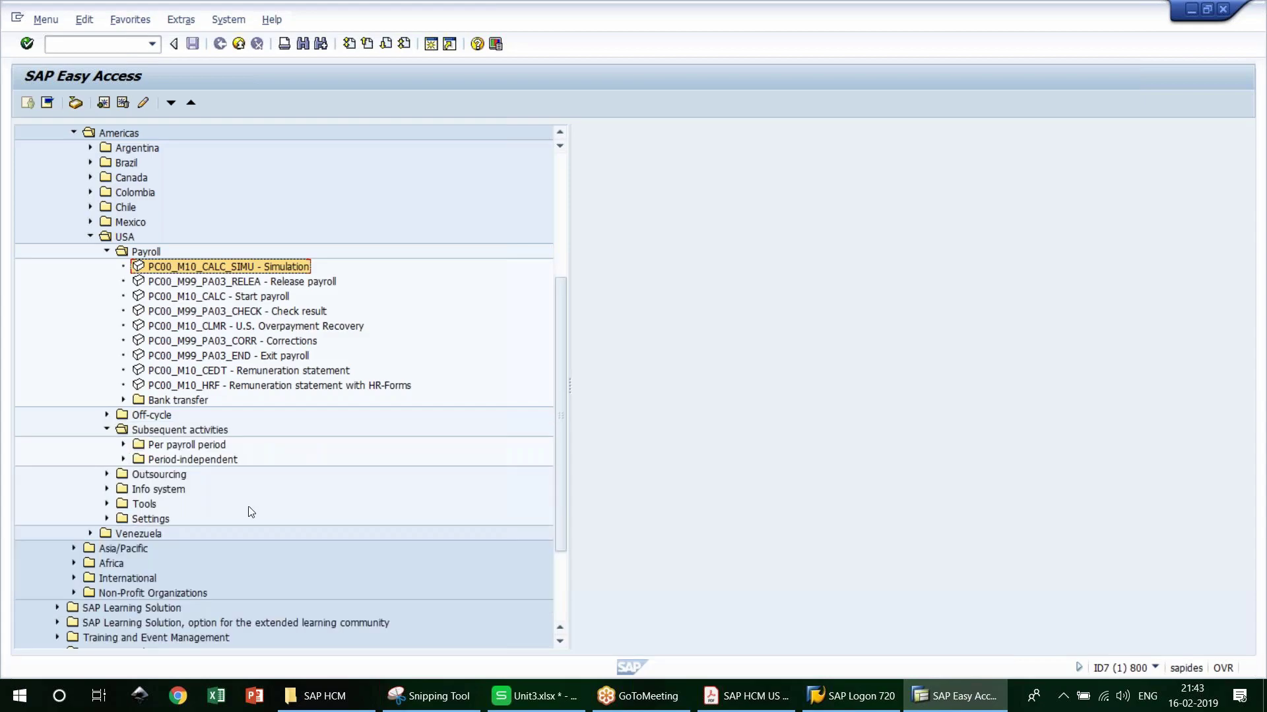
# Step: Expand Period-independent, Evaluation and Posting to accounting under the USA Subsequent activities folder
pyautogui.click(124, 459)
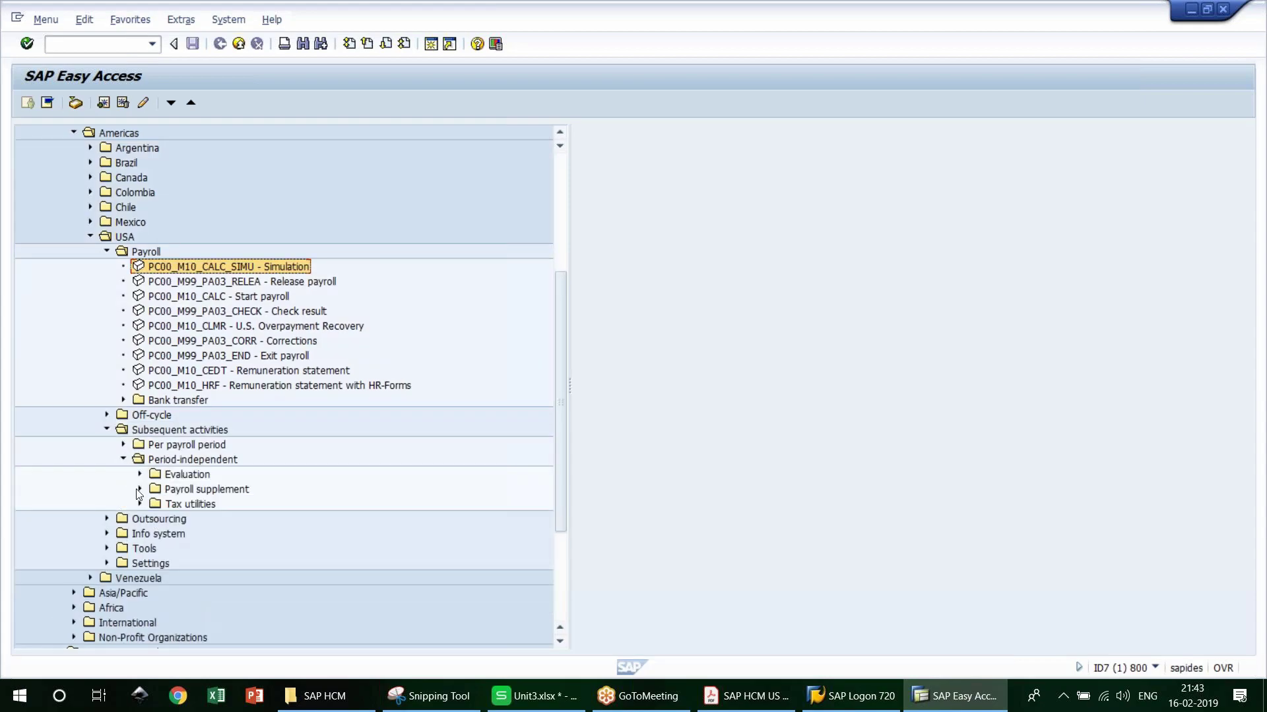
pyautogui.click(140, 474)
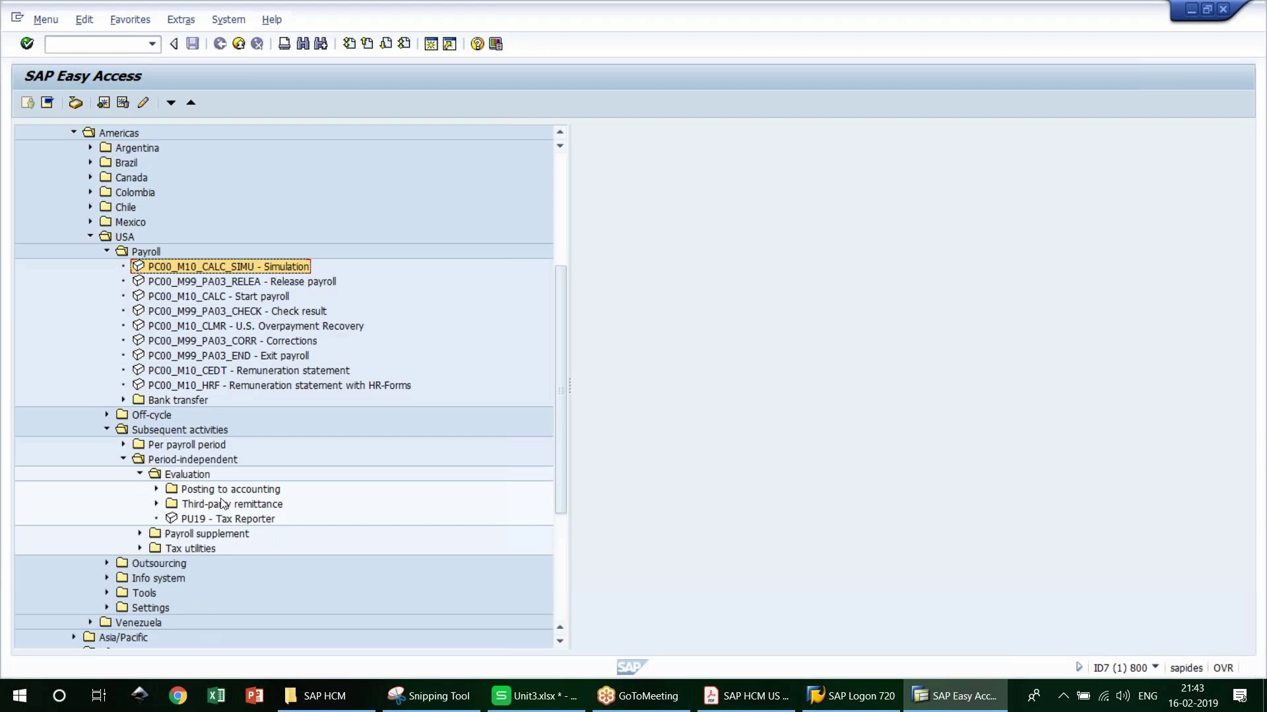
pyautogui.click(211, 489)
pyautogui.click(157, 489)
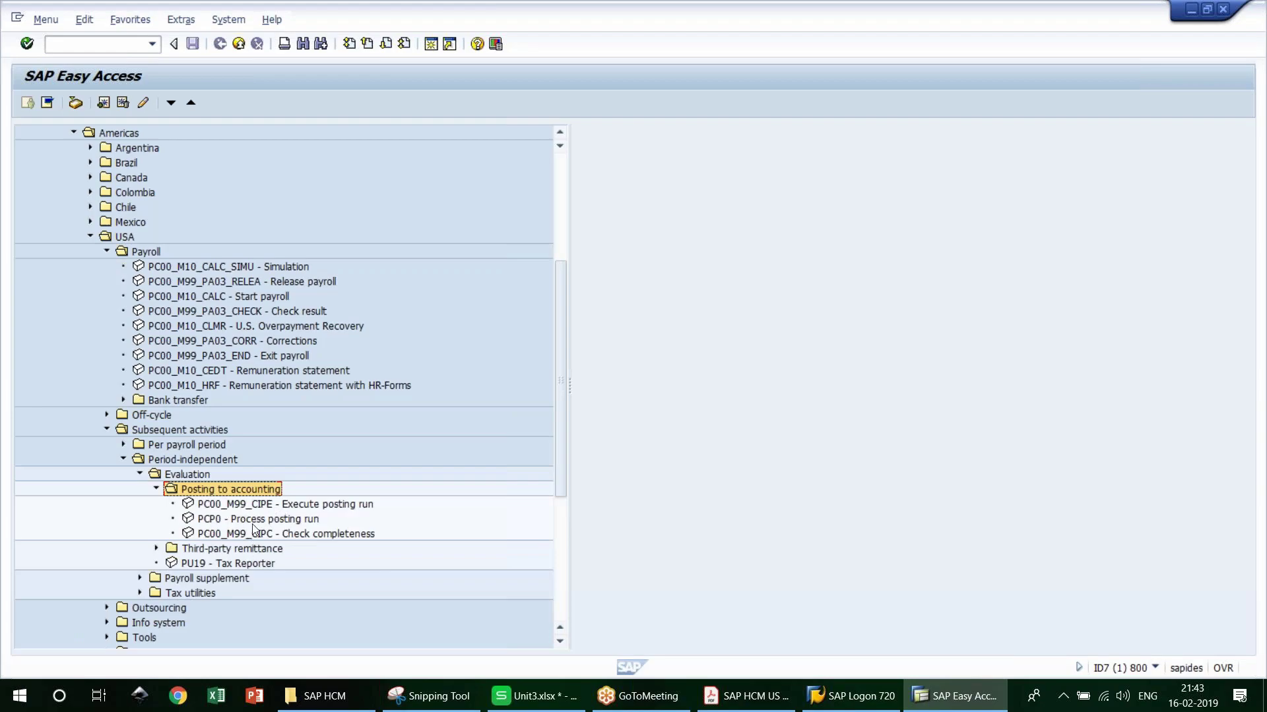
# Step: Try to run the transaction pc_payrollresult
pyautogui.click(111, 43)
pyautogui.write('pc_payrollresu')
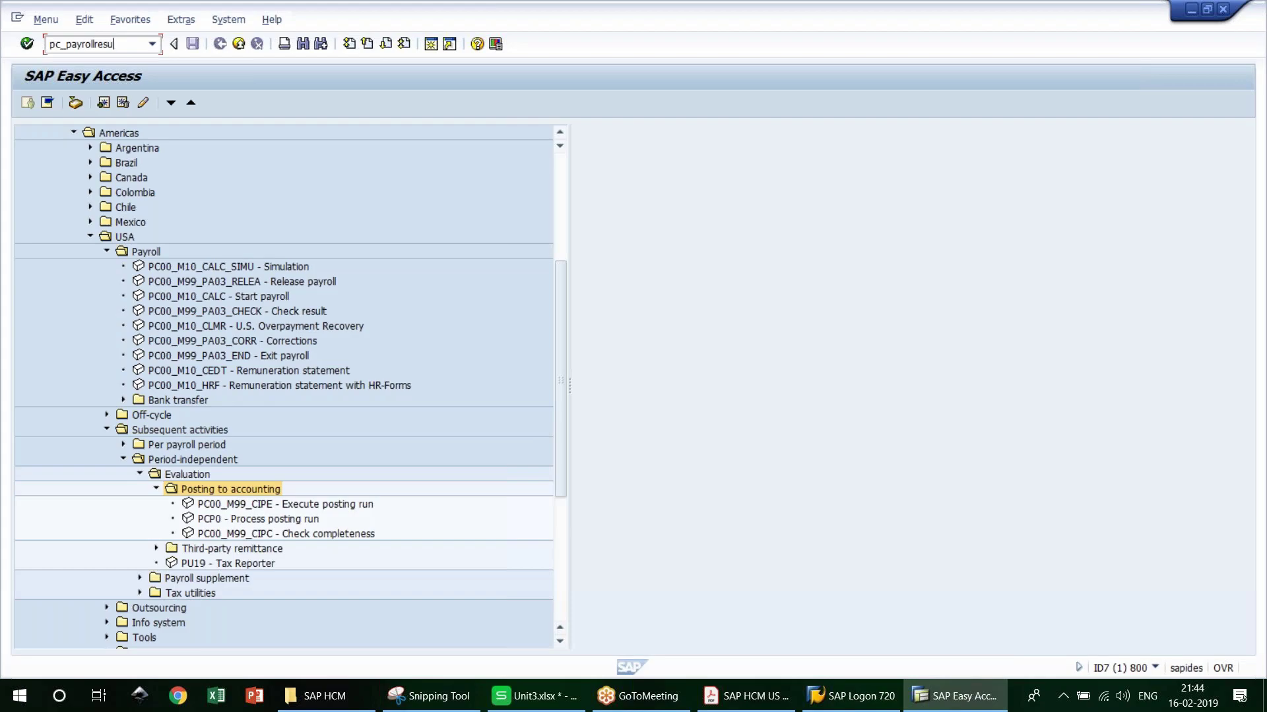
pyautogui.write('lt')
pyautogui.press('Return')
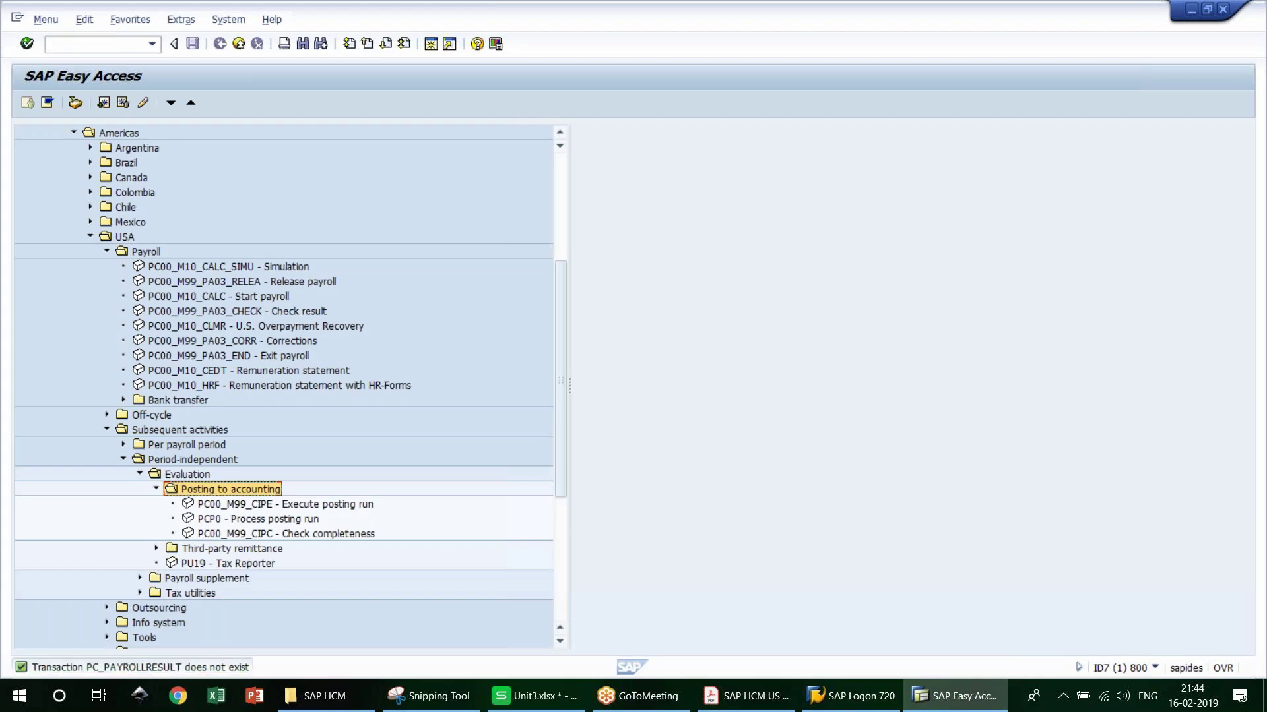
# Step: Run the transaction pc_payresult from the previously used transaction codes
pyautogui.click(152, 45)
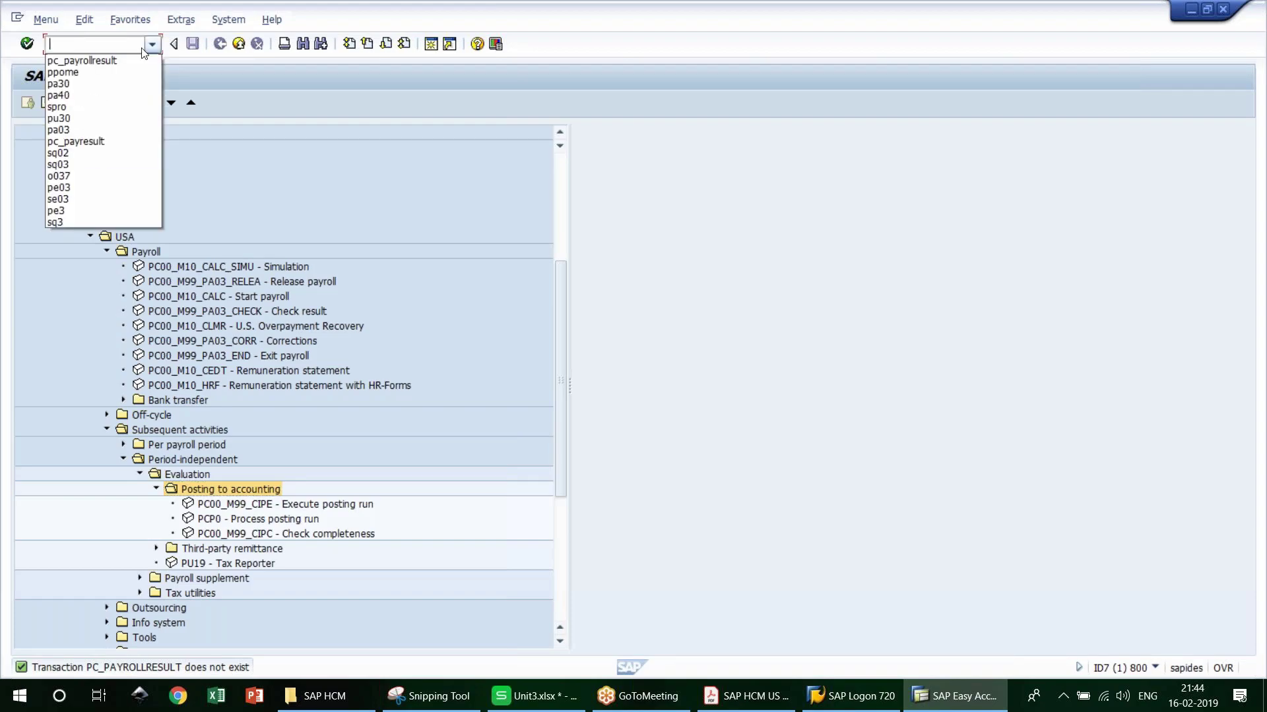
pyautogui.click(81, 143)
pyautogui.press('Return')
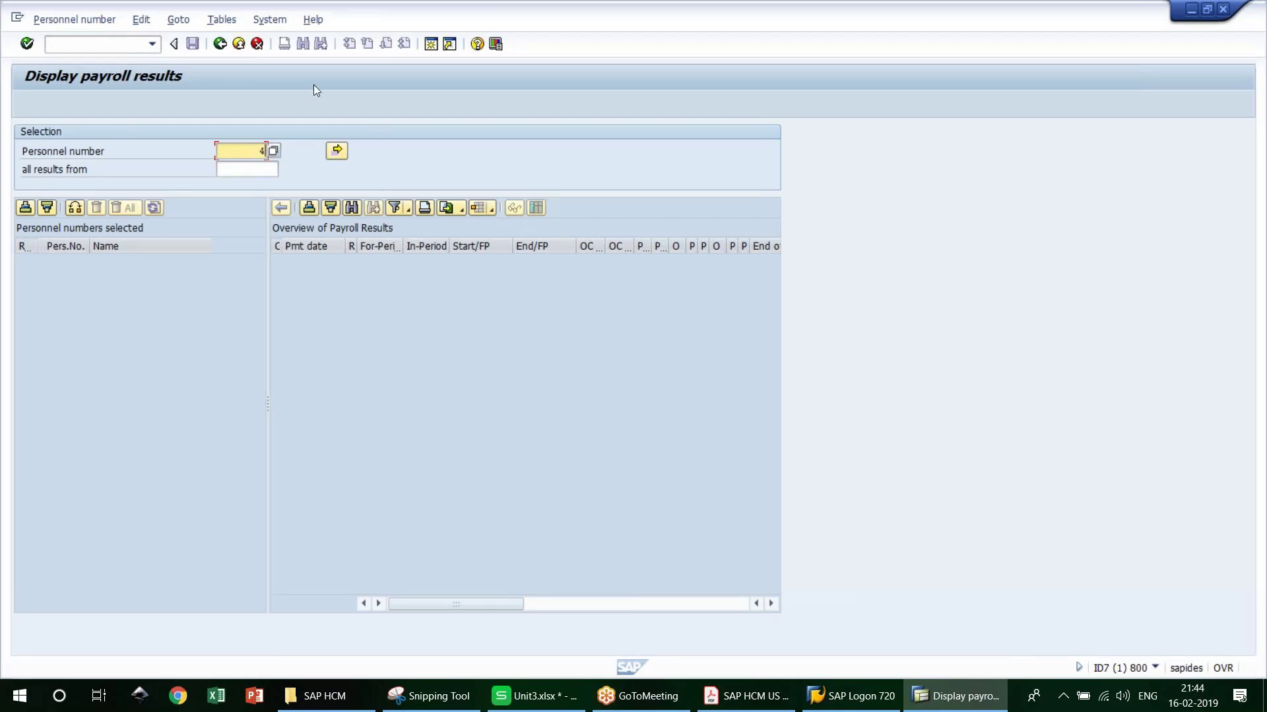
# Step: Load the payroll results for the employee's personnel number and open the result for period 02.2018
pyautogui.write('4')
pyautogui.press('Return')
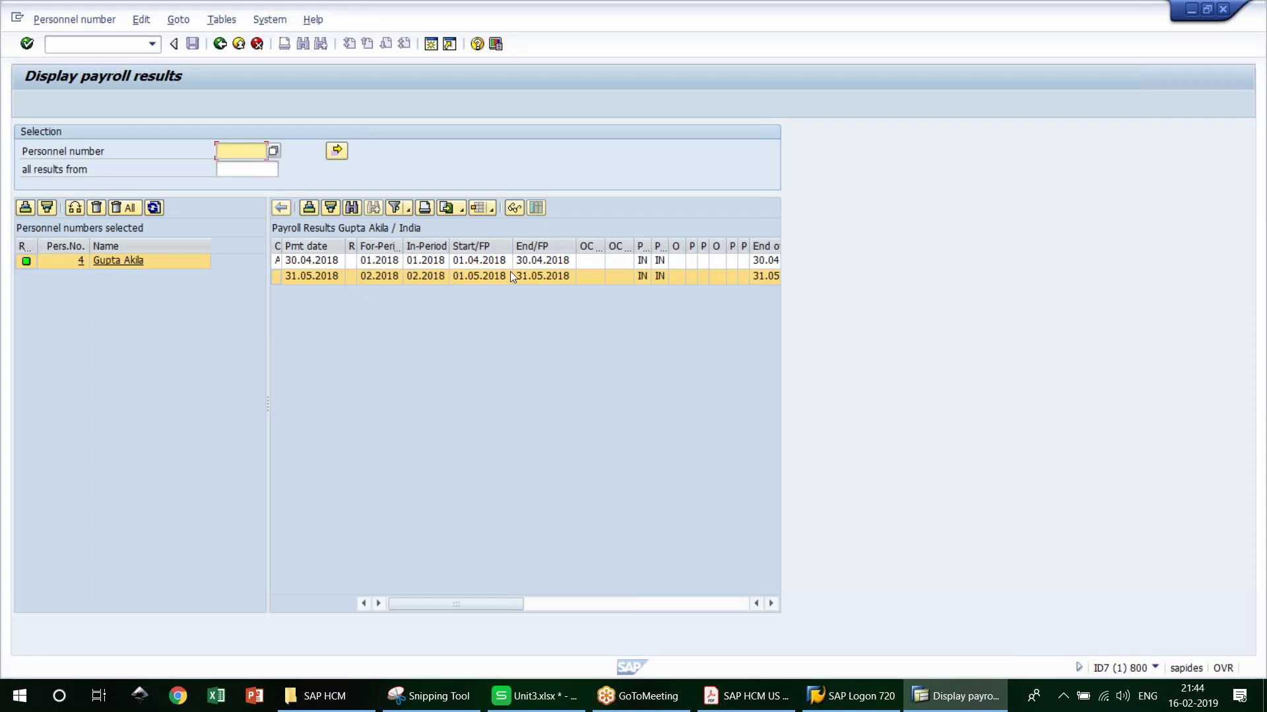
pyautogui.doubleClick(382, 278)
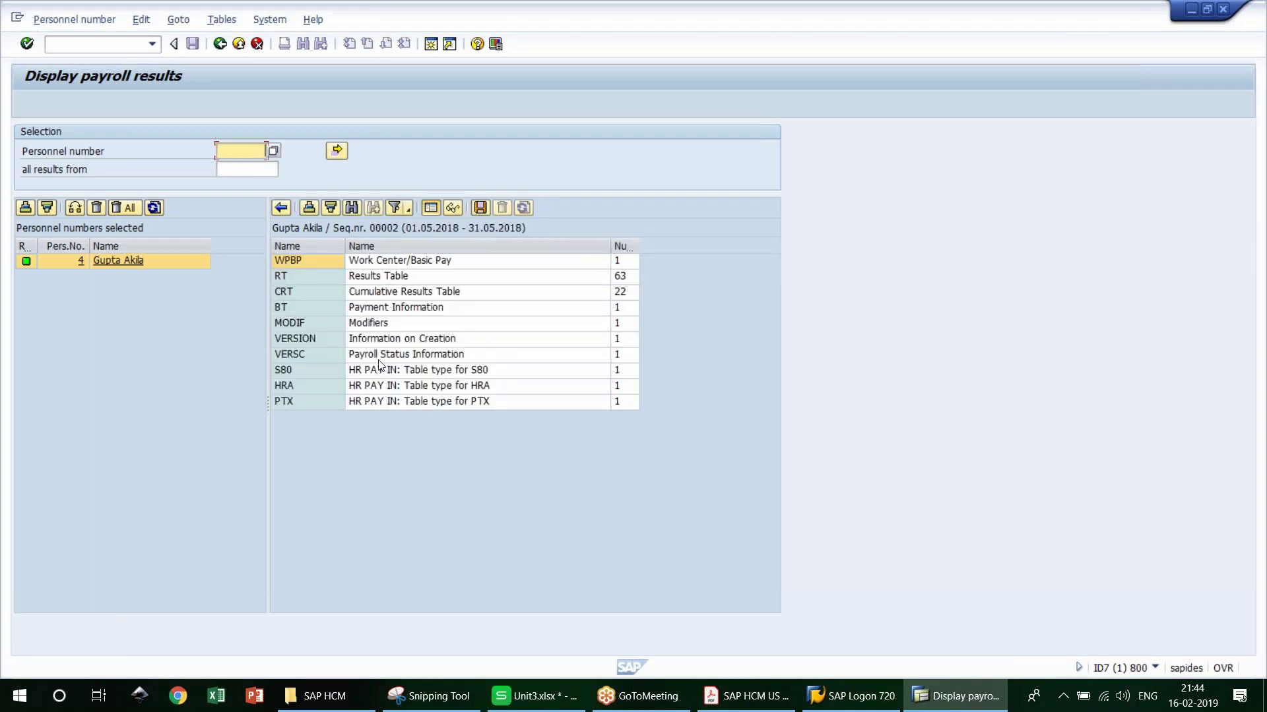
# Step: Open the RT Results Table and examine its wage types down to the /559 Bank transfer and /560 Net pay amounts
pyautogui.click(291, 399)
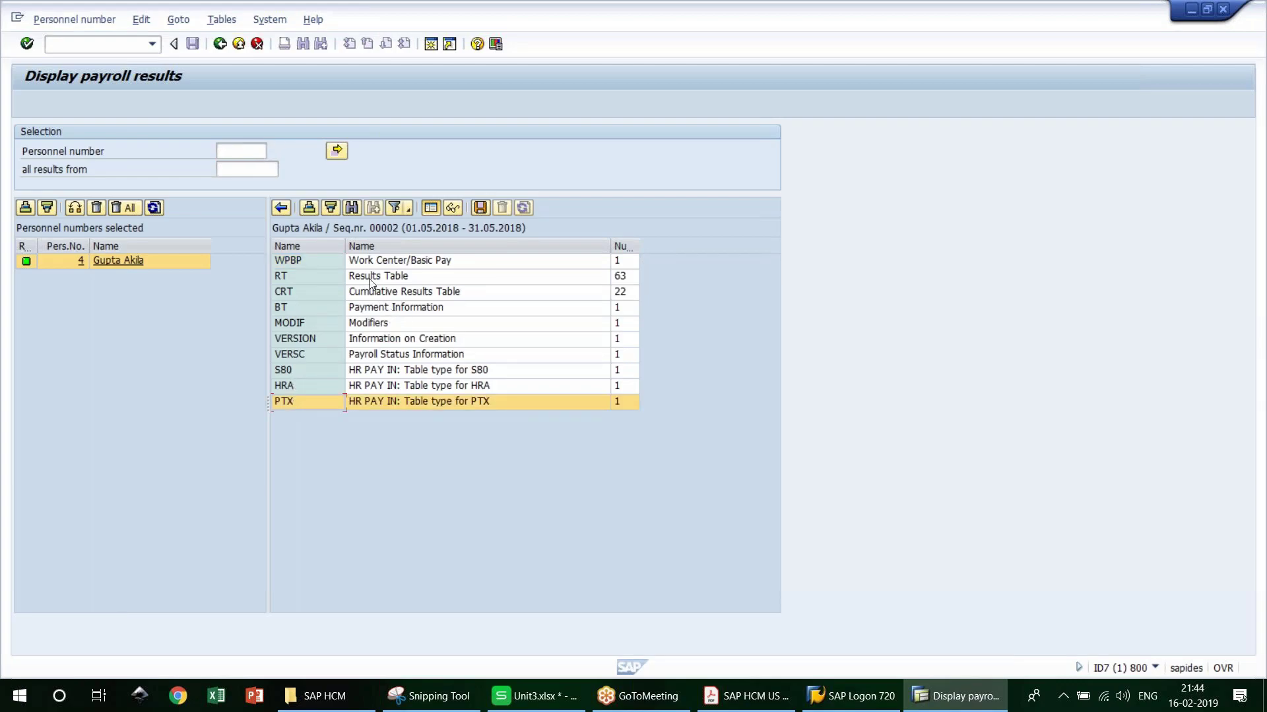
pyautogui.click(399, 280)
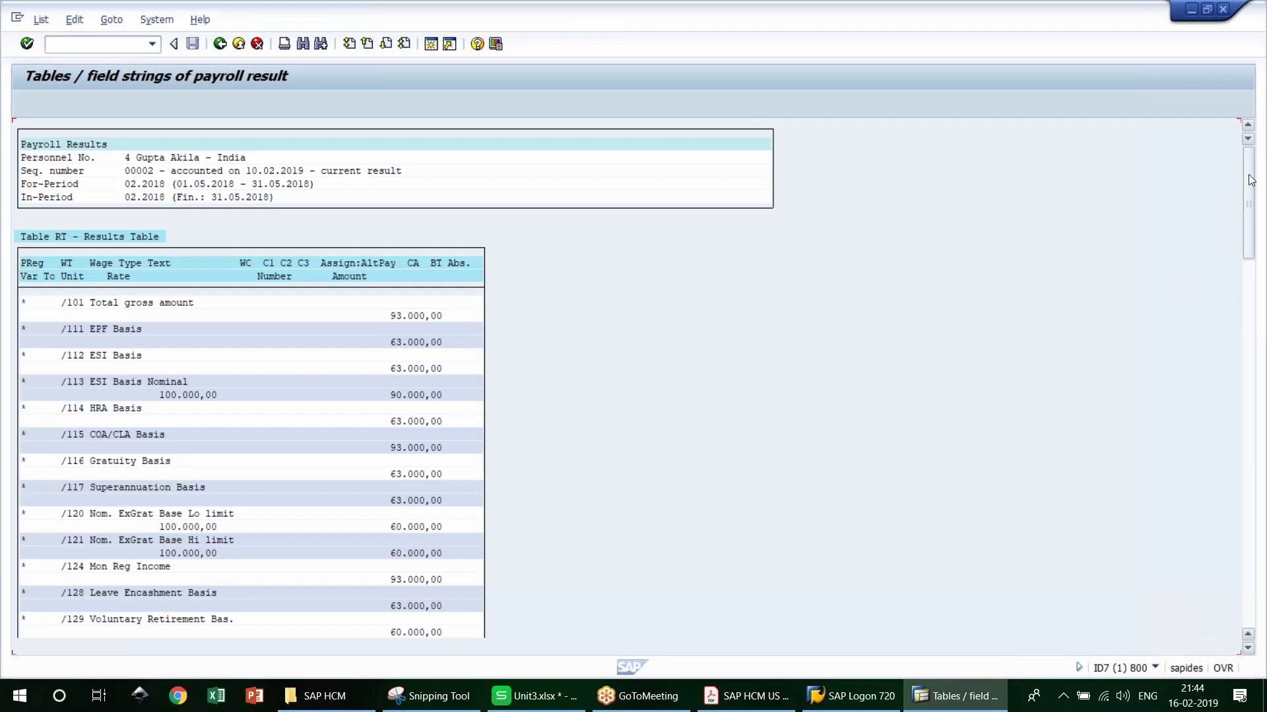
pyautogui.moveTo(1251, 179); pyautogui.dragTo(1246, 241)
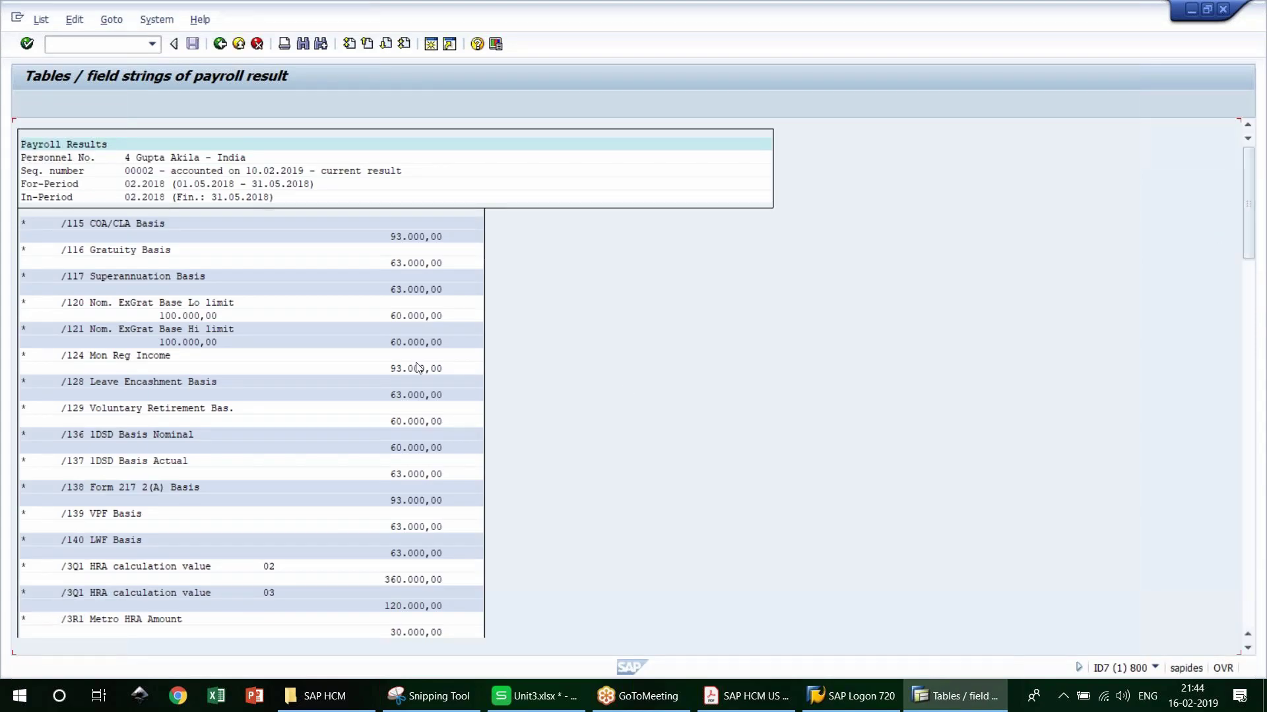
pyautogui.click(1250, 518)
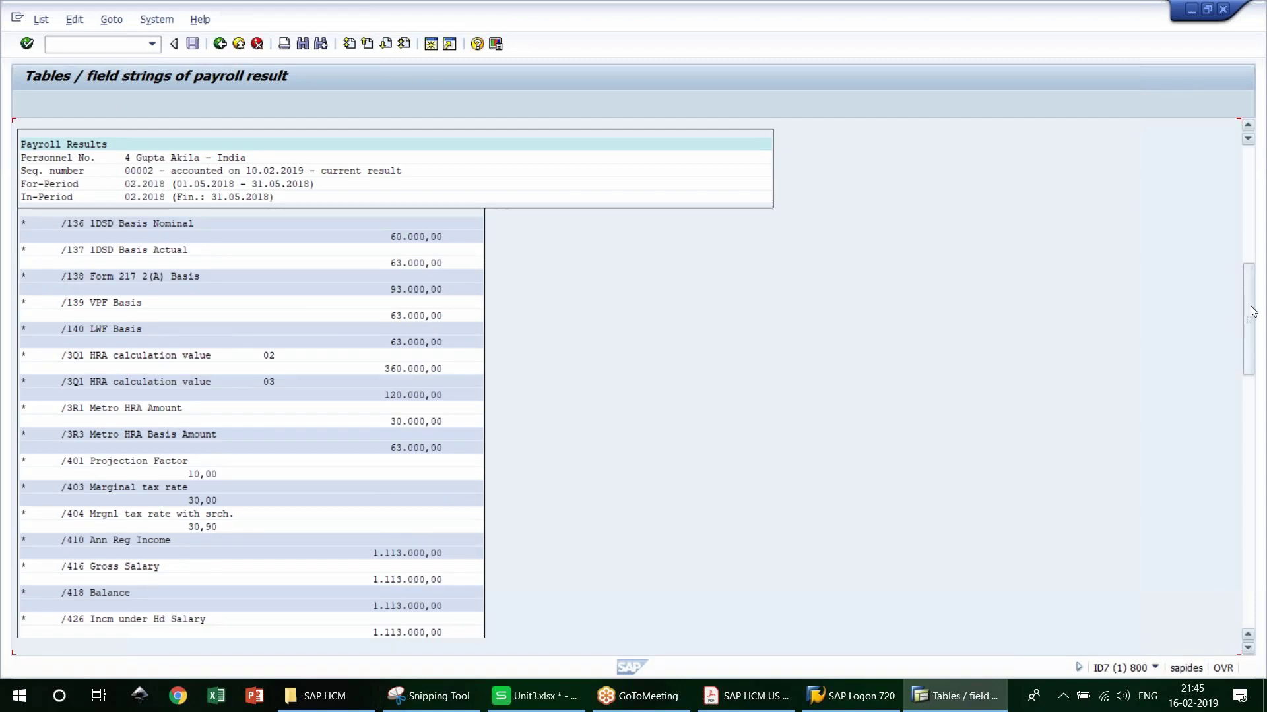
pyautogui.moveTo(1252, 311); pyautogui.dragTo(1247, 580)
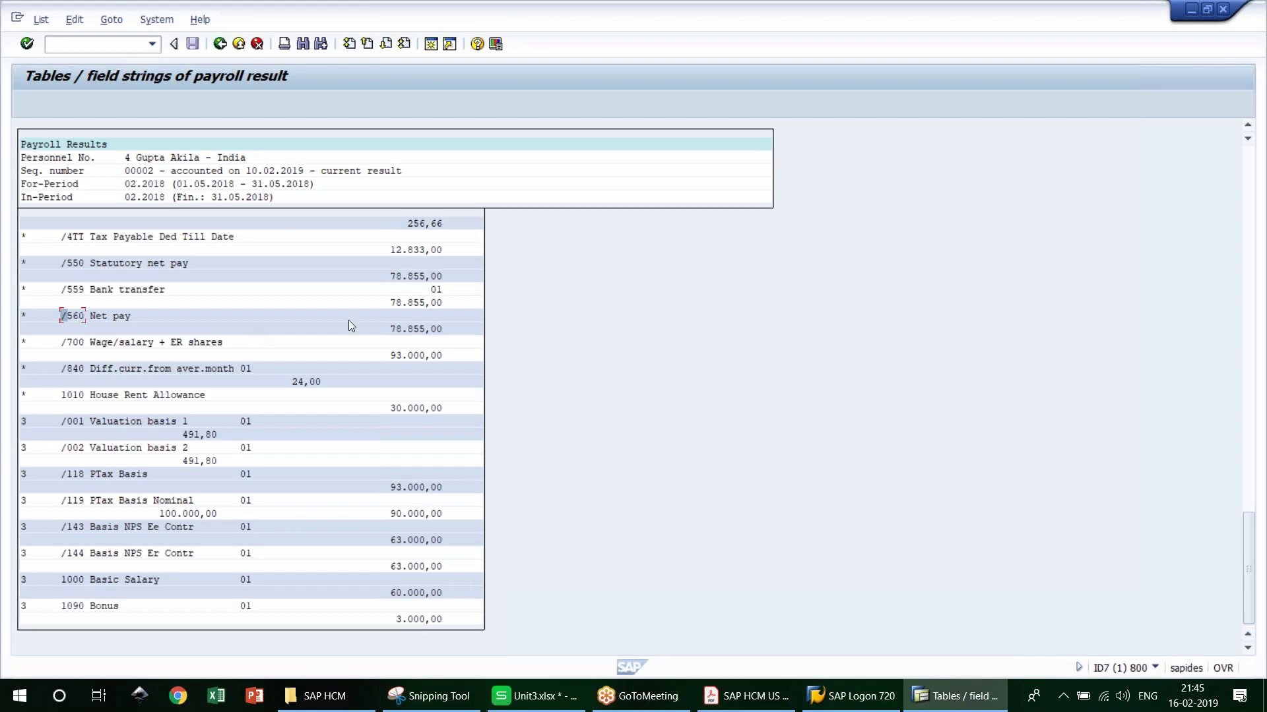
pyautogui.click(393, 303)
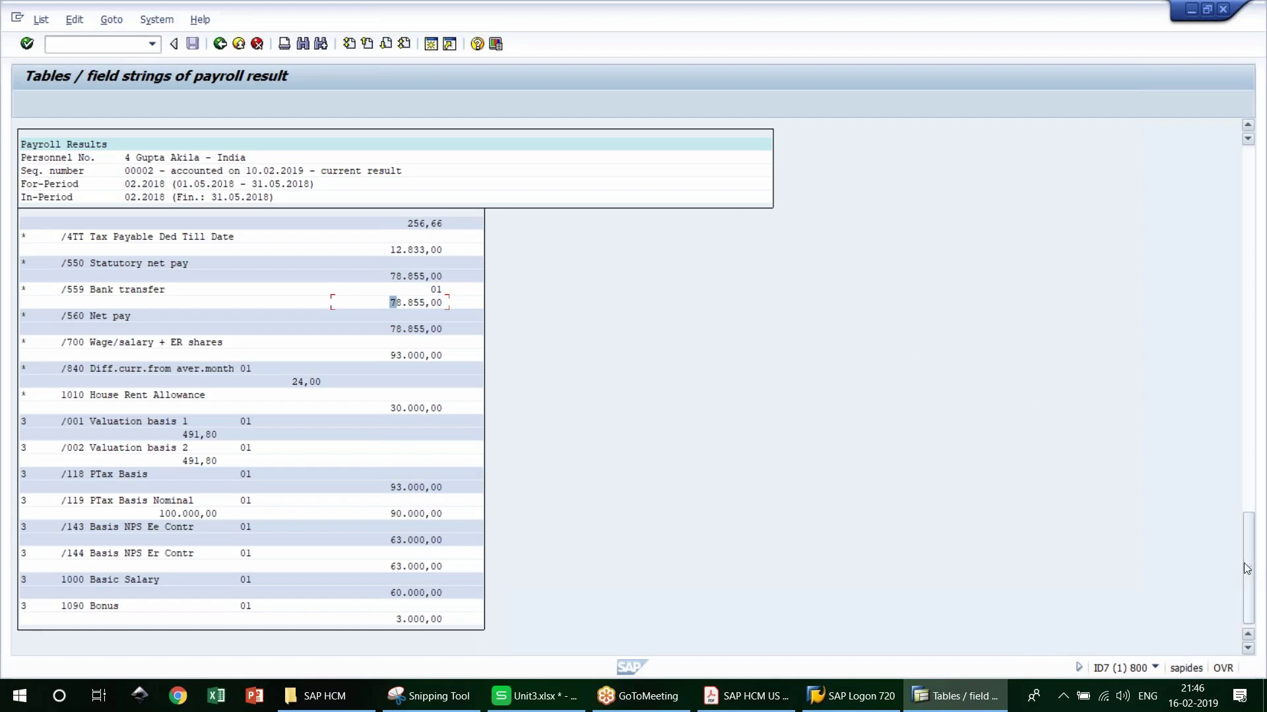
# Step: Examine the HRA Basis, ESI Basis Nominal and Superannuation Basis entries, and return to the list of payroll result tables
pyautogui.moveTo(1247, 569); pyautogui.dragTo(1254, 233)
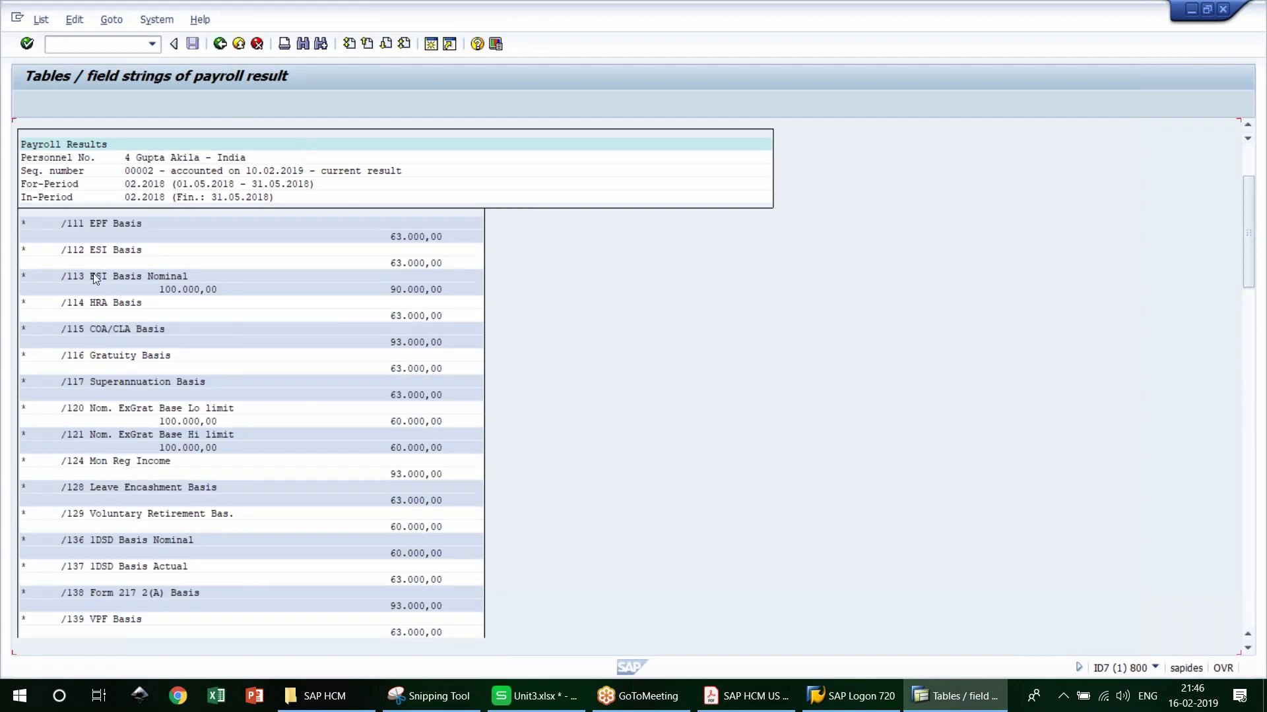
pyautogui.click(122, 302)
pyautogui.click(134, 276)
pyautogui.click(192, 381)
pyautogui.click(219, 43)
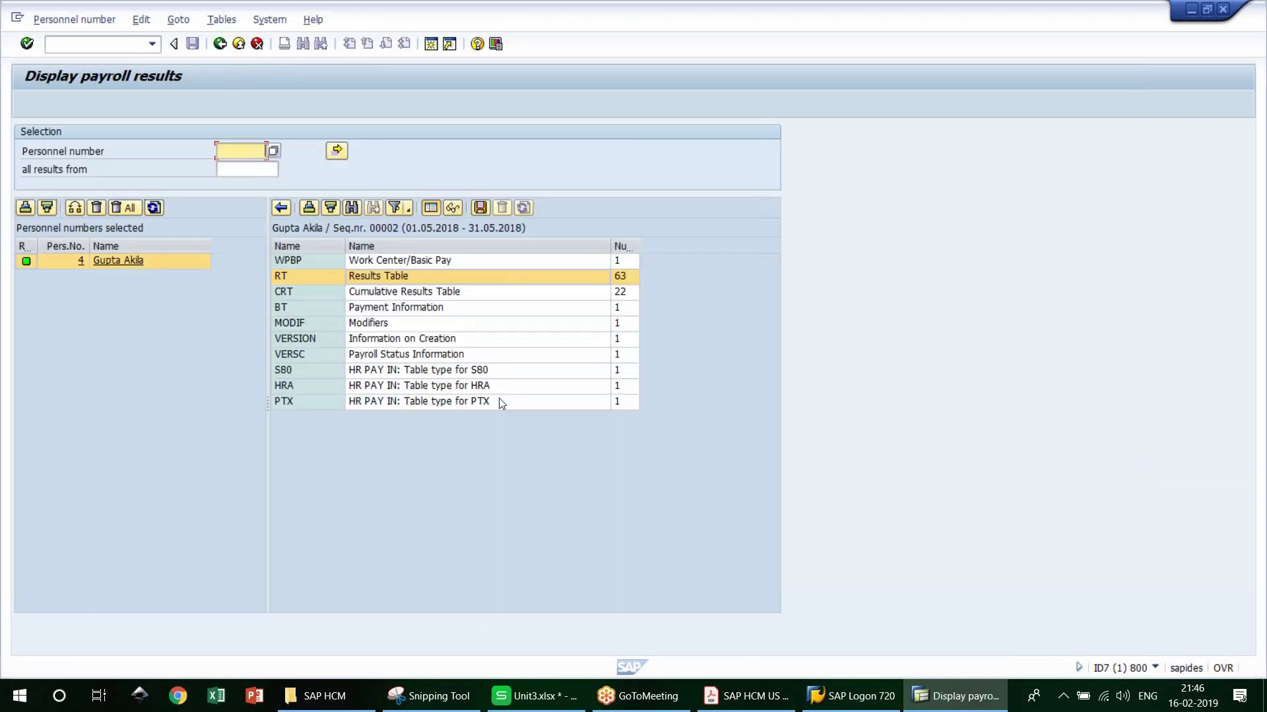
# Step: Open the CRT Cumulative Results Table, examine the cumulation types of the tax, Basic Salary and House Rent Allowance rows, and return to the table list
pyautogui.doubleClick(397, 292)
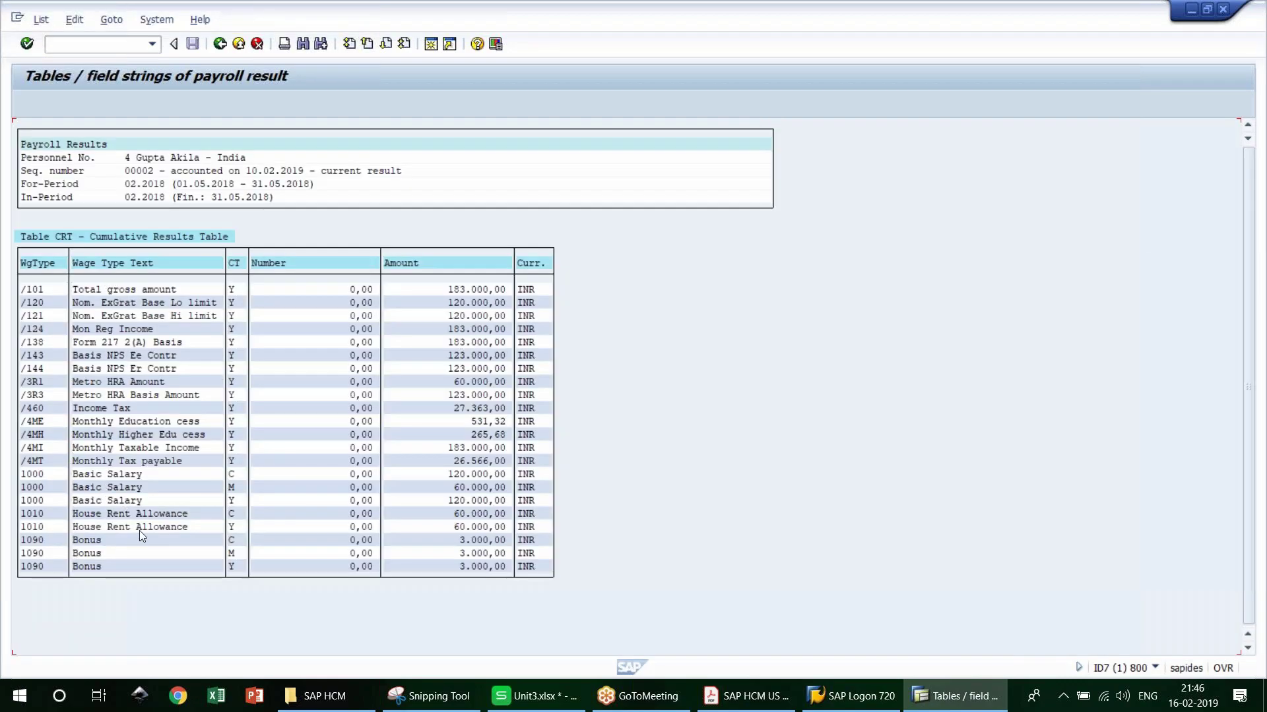
pyautogui.click(239, 465)
pyautogui.click(233, 487)
pyautogui.click(231, 474)
pyautogui.click(232, 514)
pyautogui.click(231, 461)
pyautogui.click(232, 473)
pyautogui.click(221, 49)
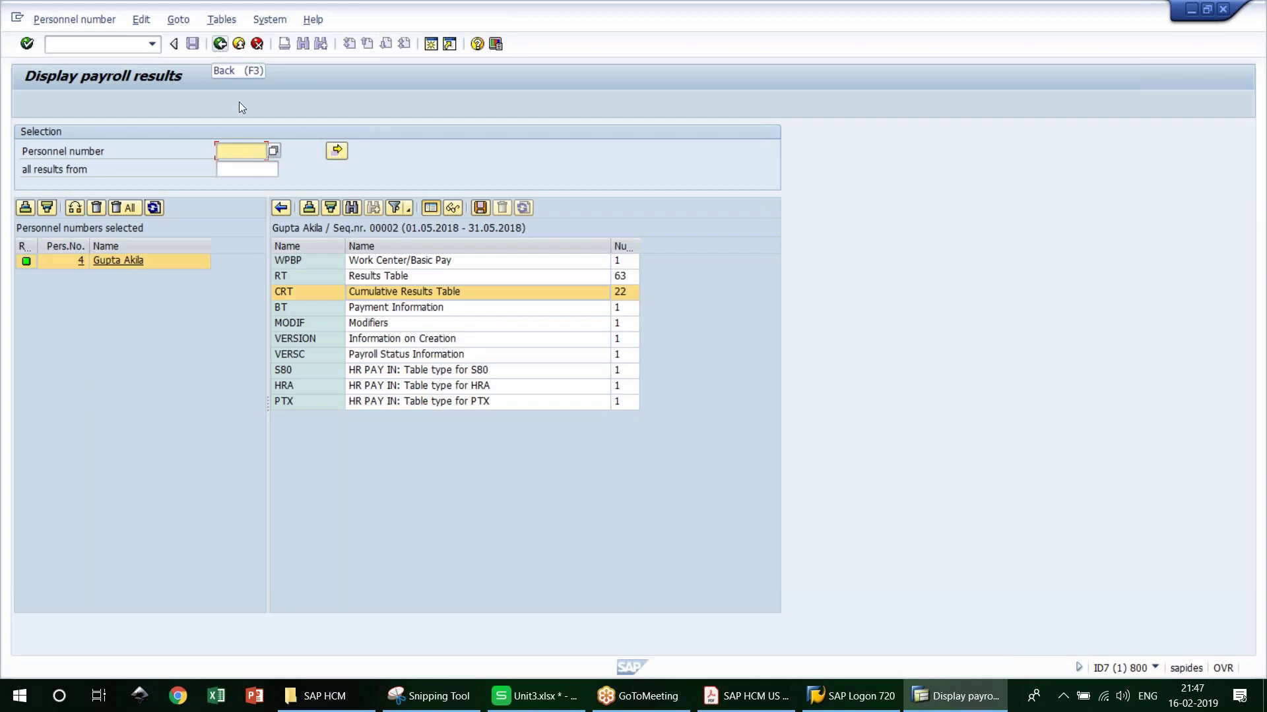
# Step: Leave the payroll results for the SAP Easy Access menu and collapse the Payroll and Subsequent activities folders under USA
pyautogui.click(219, 44)
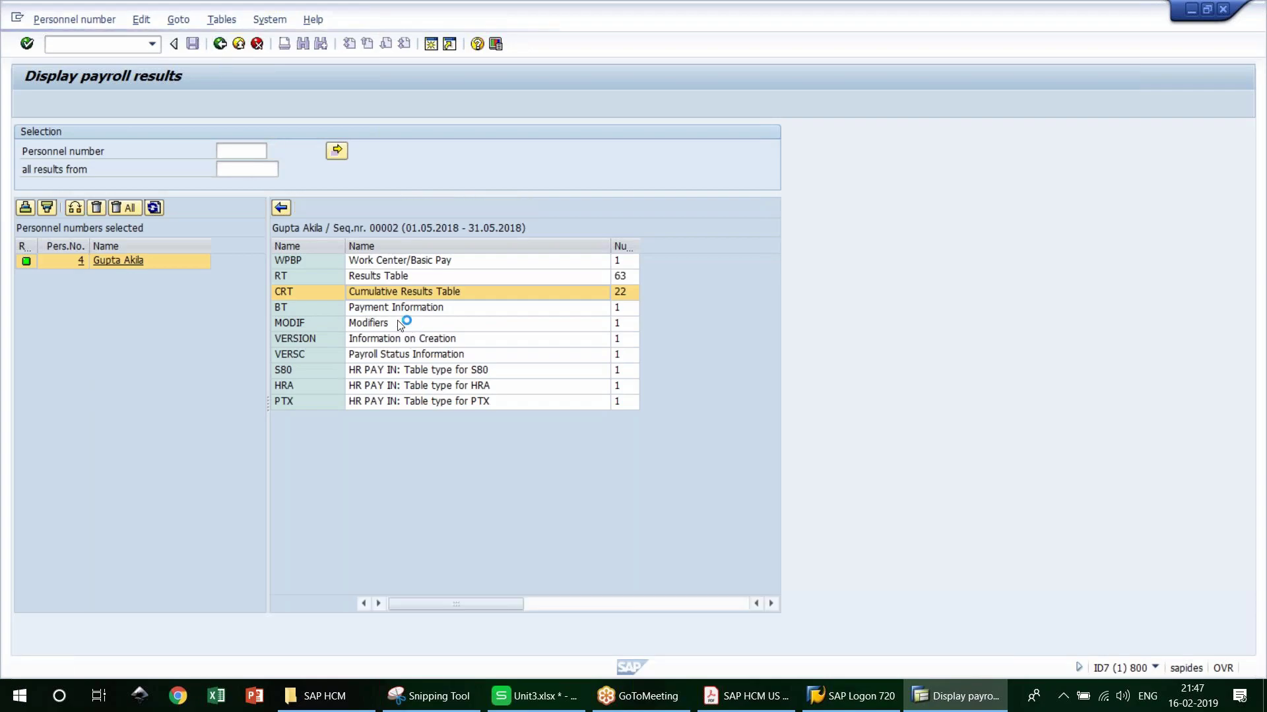
pyautogui.click(220, 43)
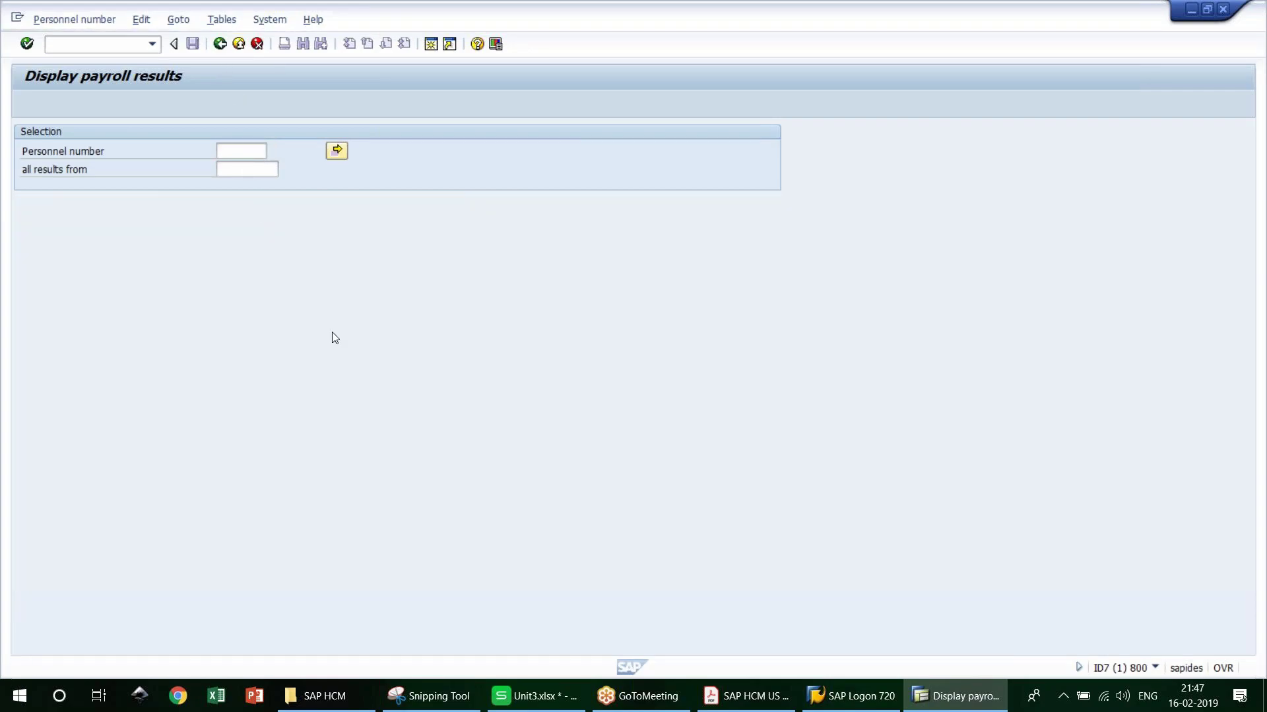
pyautogui.moveTo(564, 322); pyautogui.dragTo(568, 231)
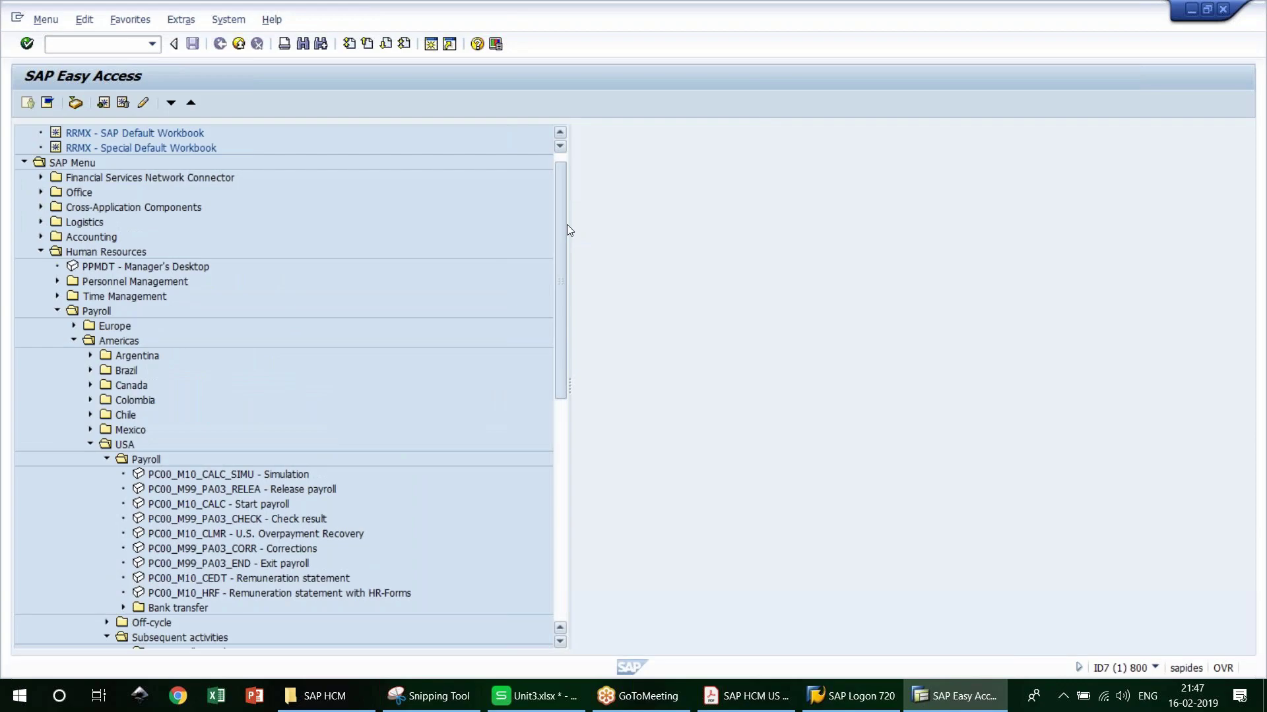
pyautogui.moveTo(567, 232); pyautogui.dragTo(570, 338)
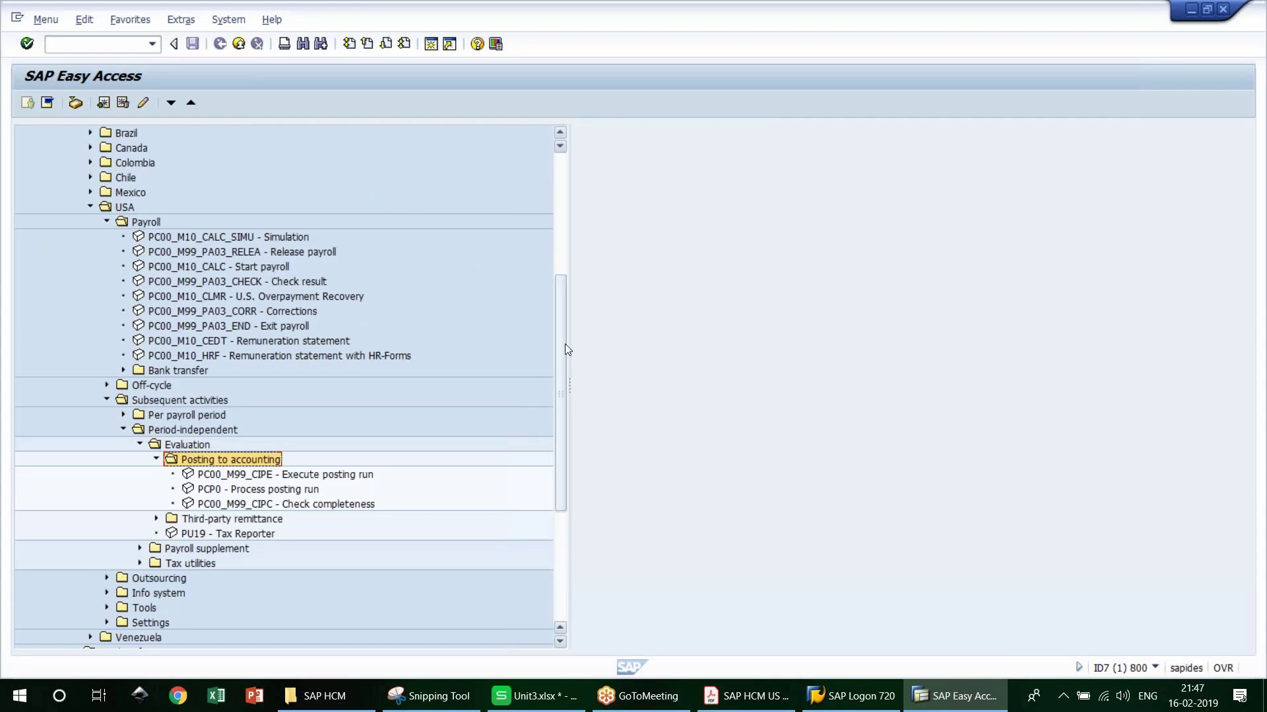
pyautogui.moveTo(562, 336); pyautogui.dragTo(560, 263)
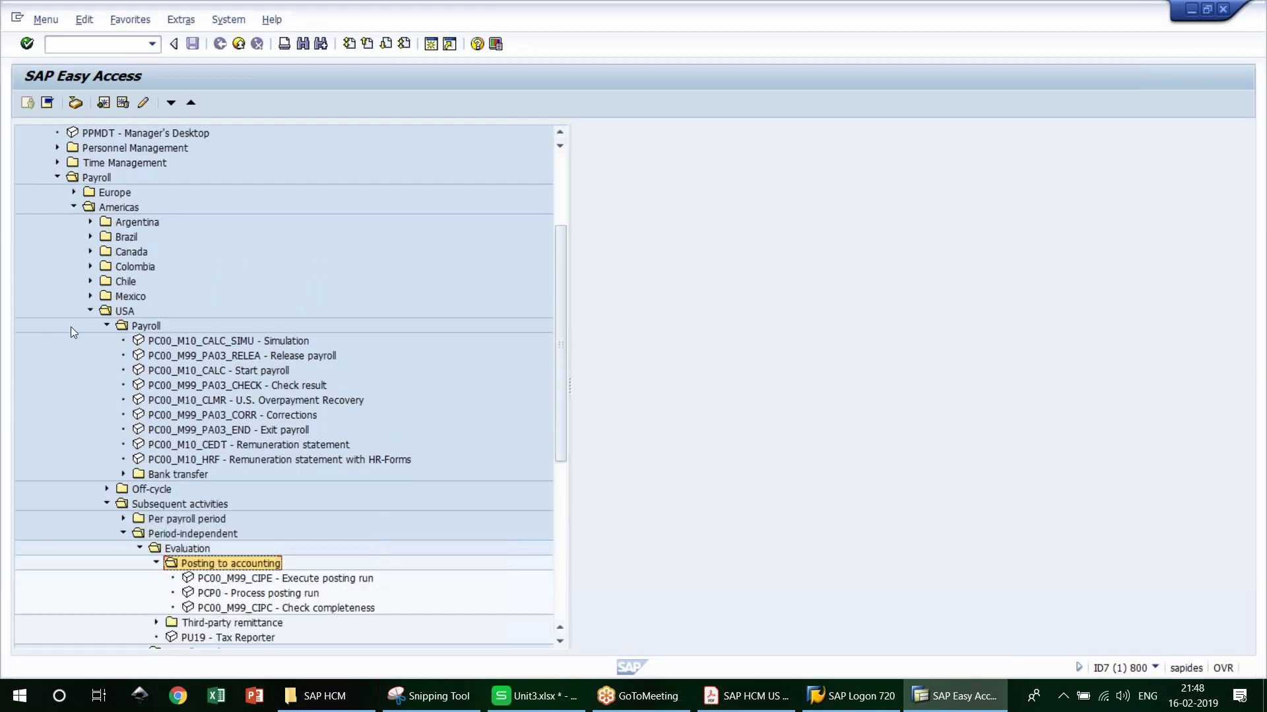
pyautogui.click(107, 327)
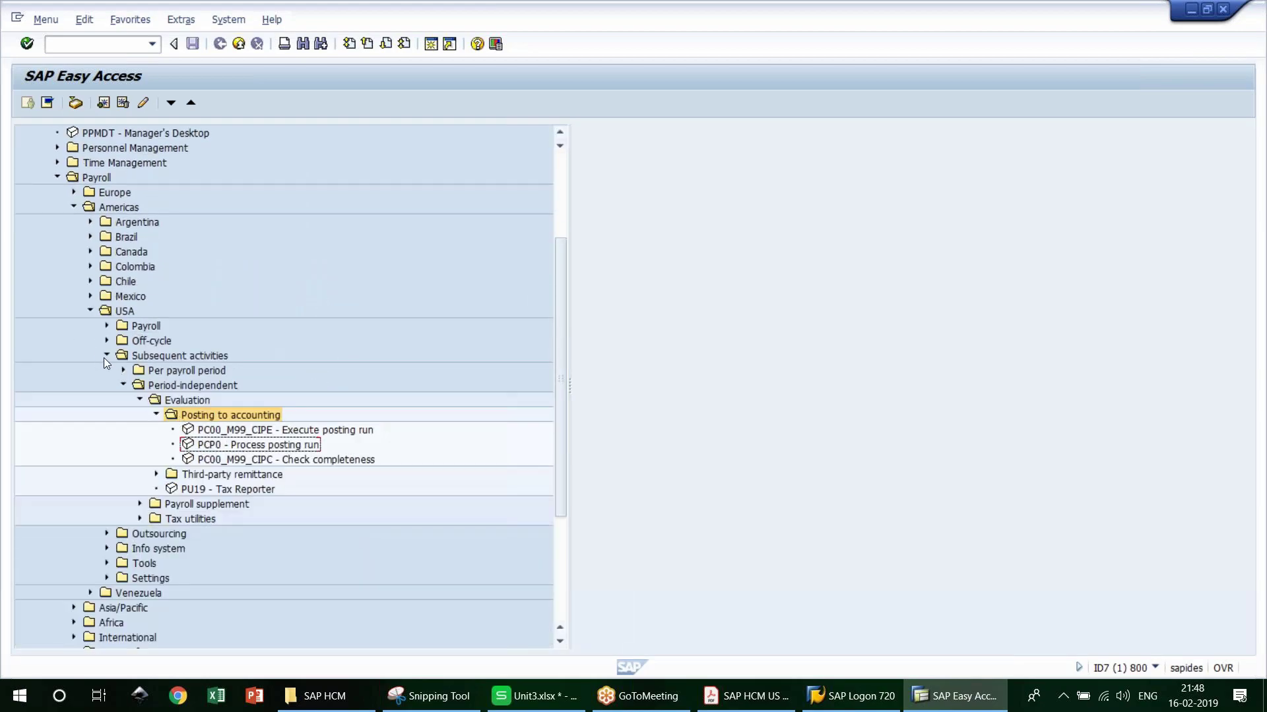
pyautogui.click(106, 356)
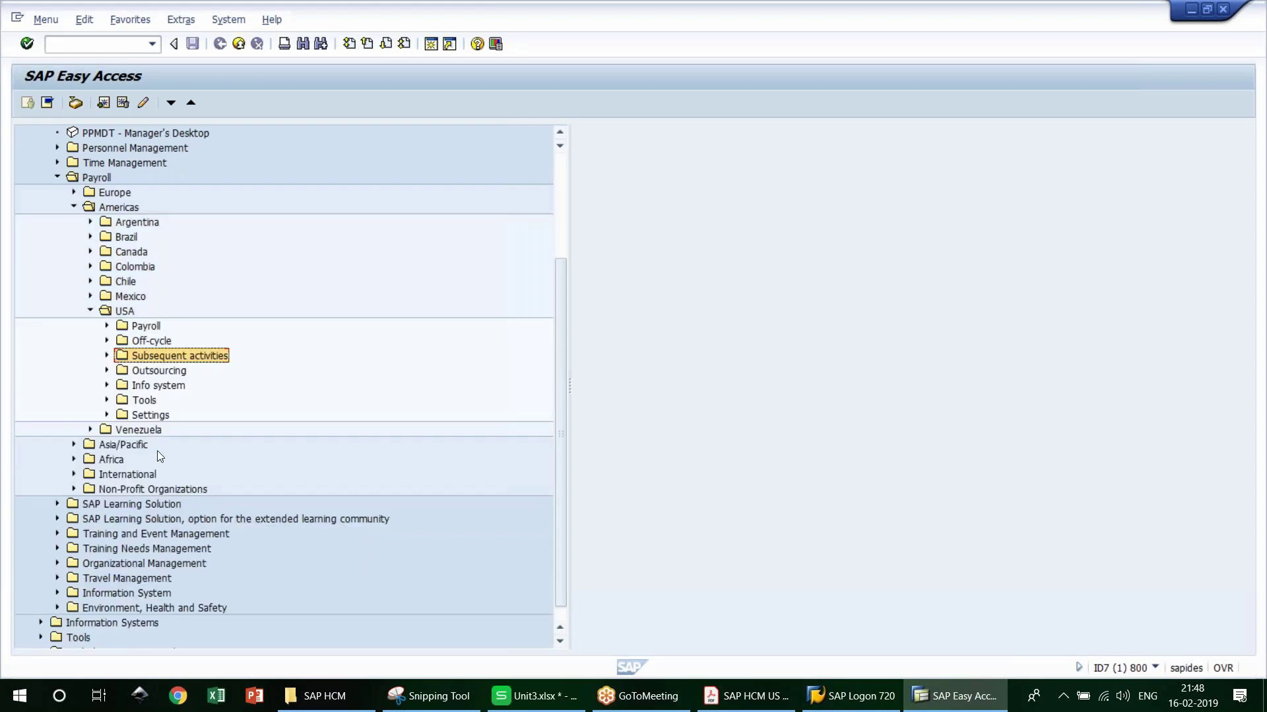
# Step: Examine the Payroll results reports in the USA Info system folder, including the Wage type reporter, and collapse that report list
pyautogui.click(164, 386)
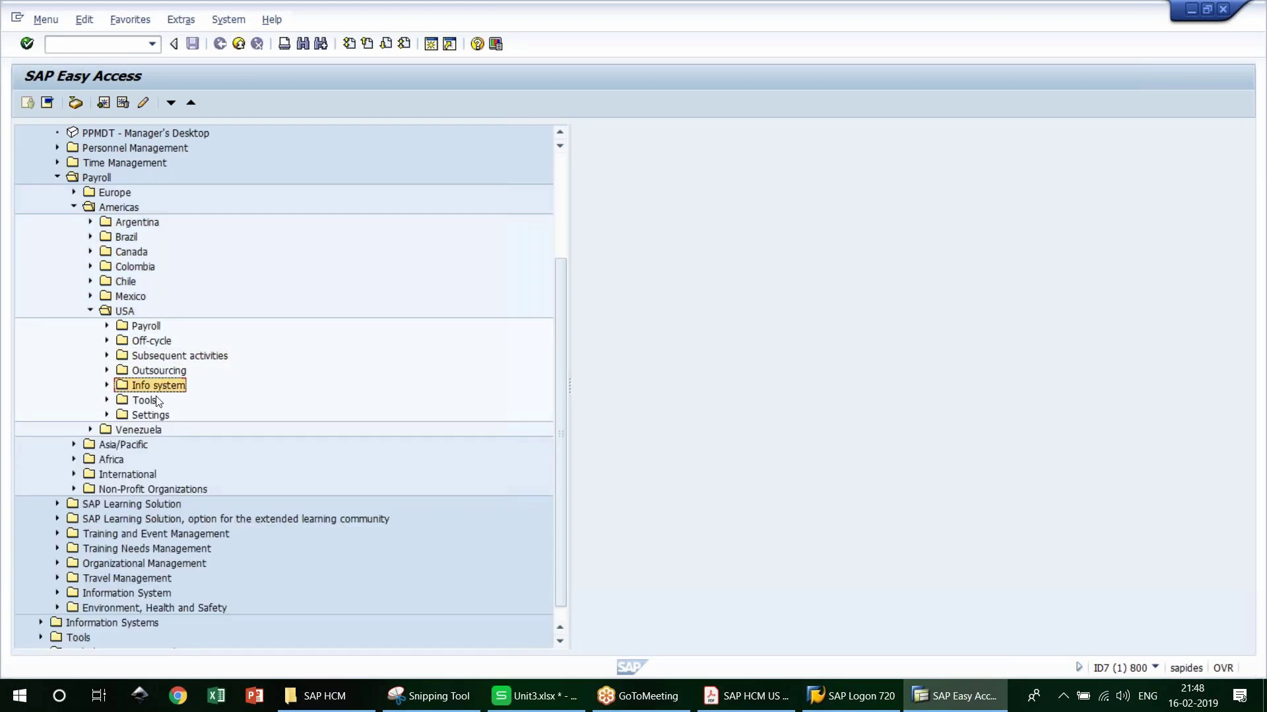
pyautogui.click(107, 386)
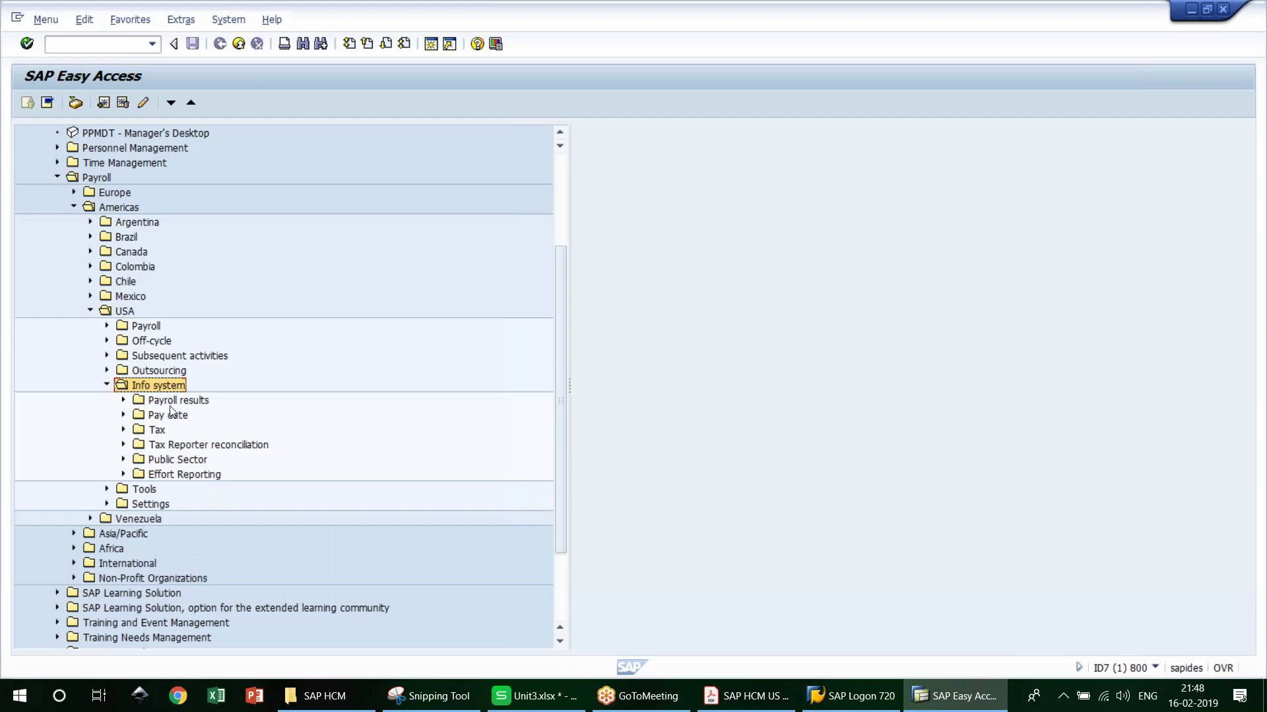
pyautogui.click(124, 400)
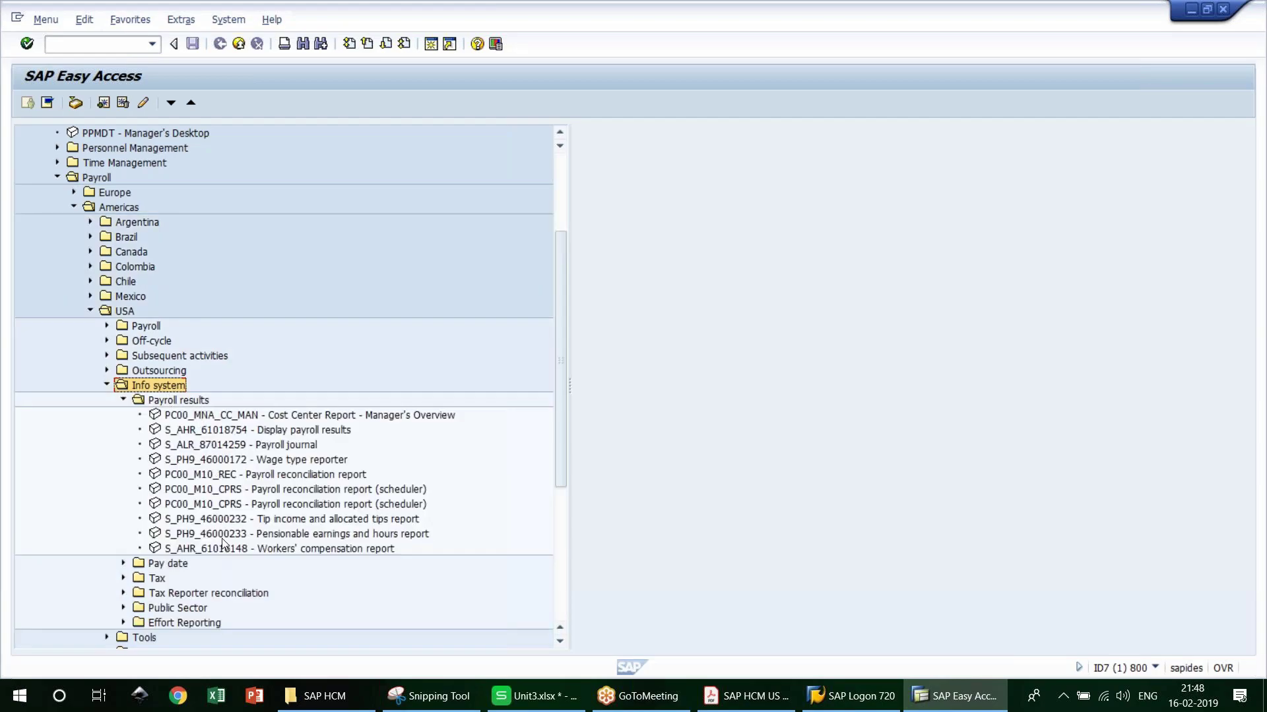
pyautogui.click(300, 459)
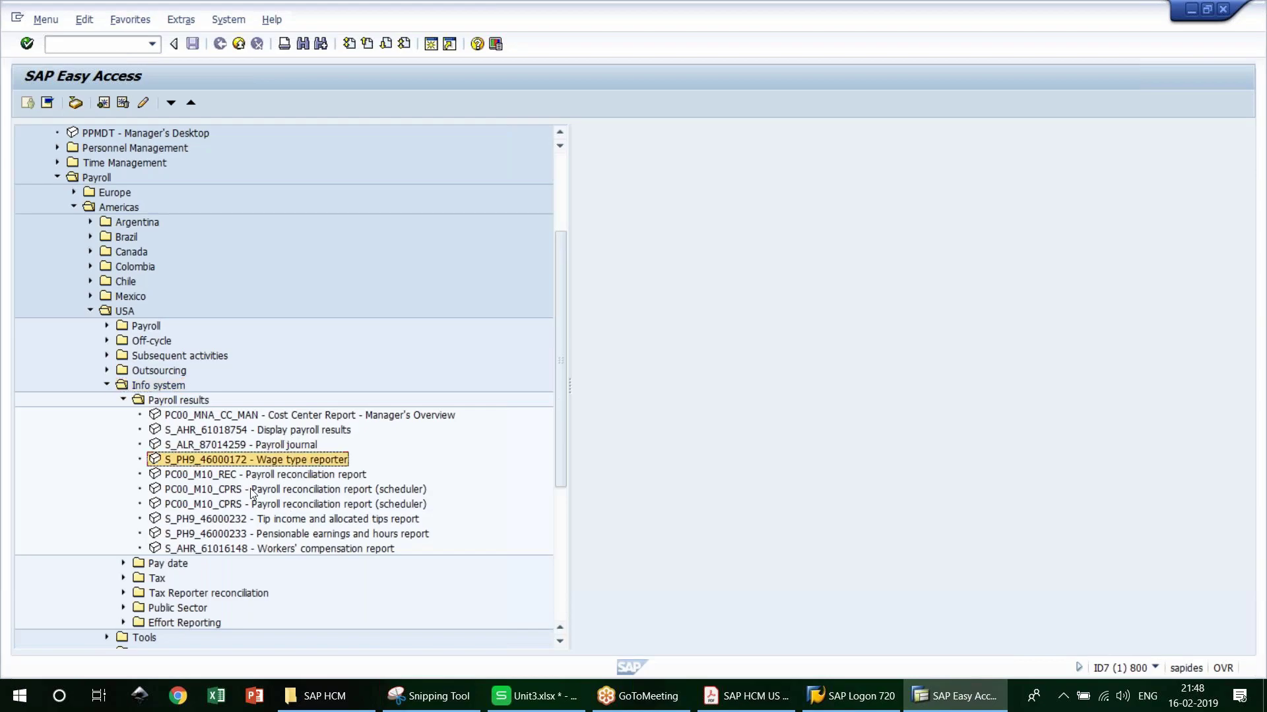
pyautogui.click(124, 400)
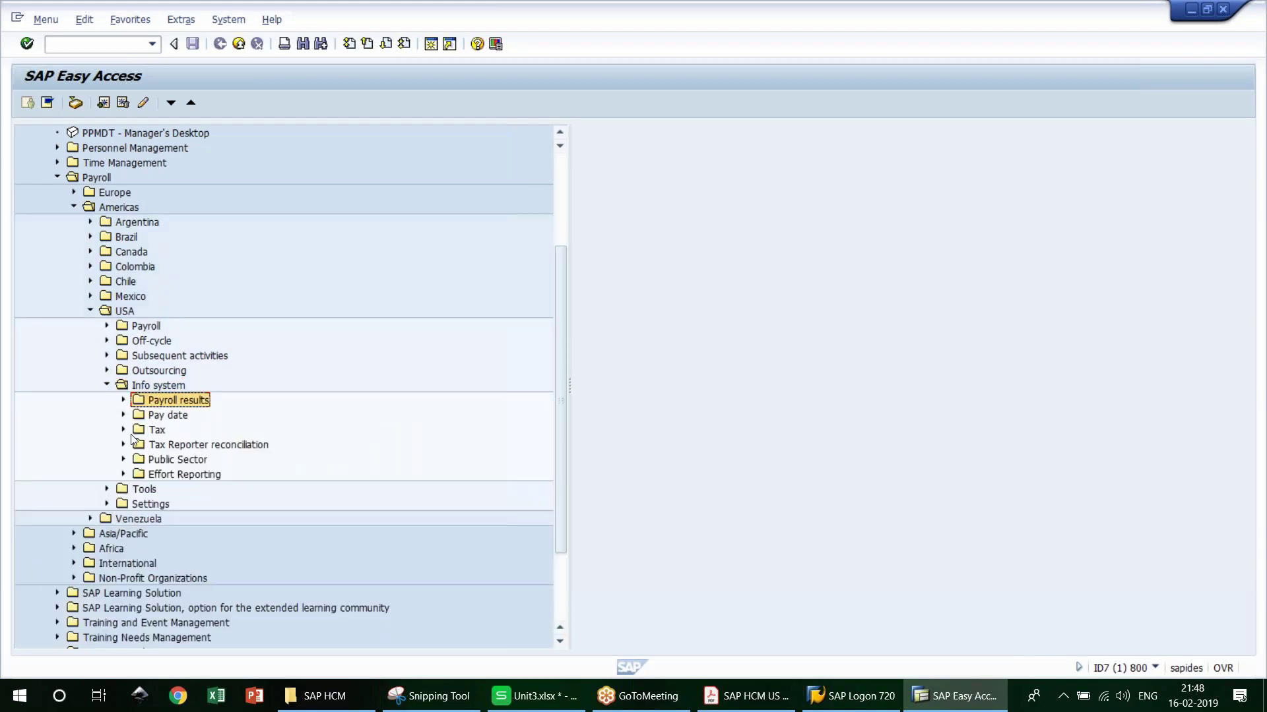
# Step: Examine the Tax reports in the USA Info system, including the W-4 withholding allowance report, and collapse the Tax and USA folders
pyautogui.click(124, 430)
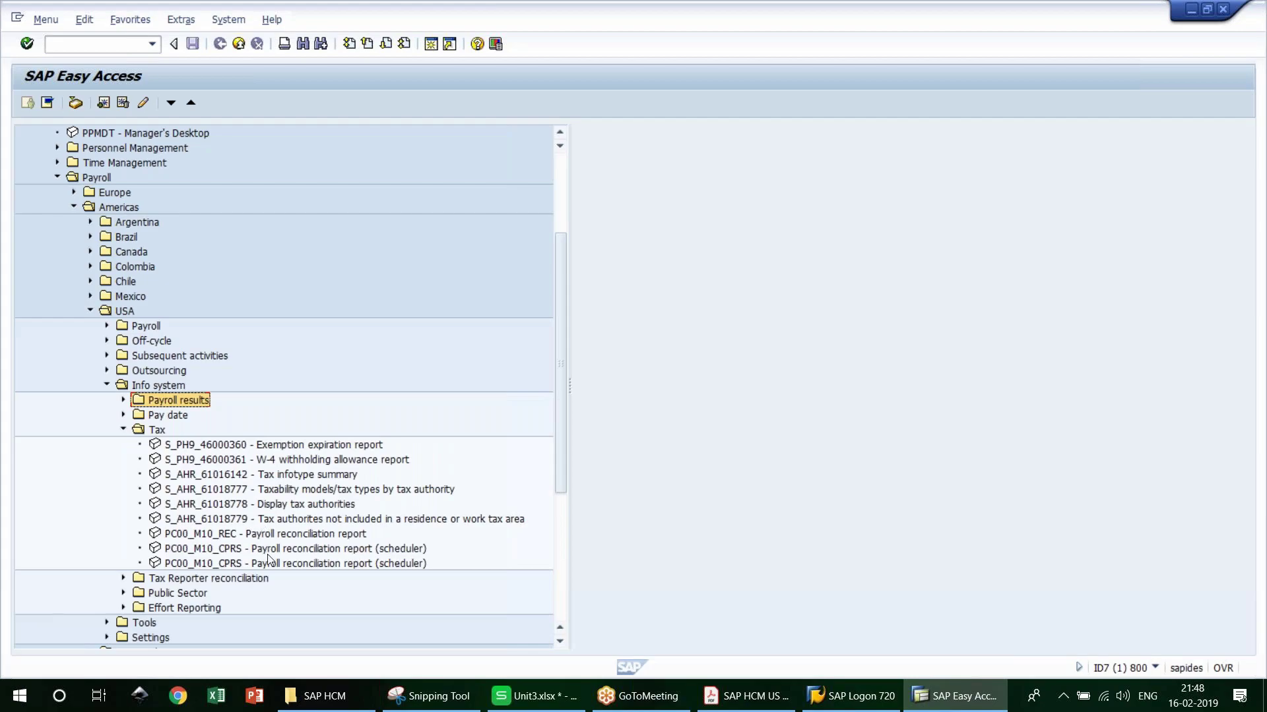
pyautogui.click(311, 460)
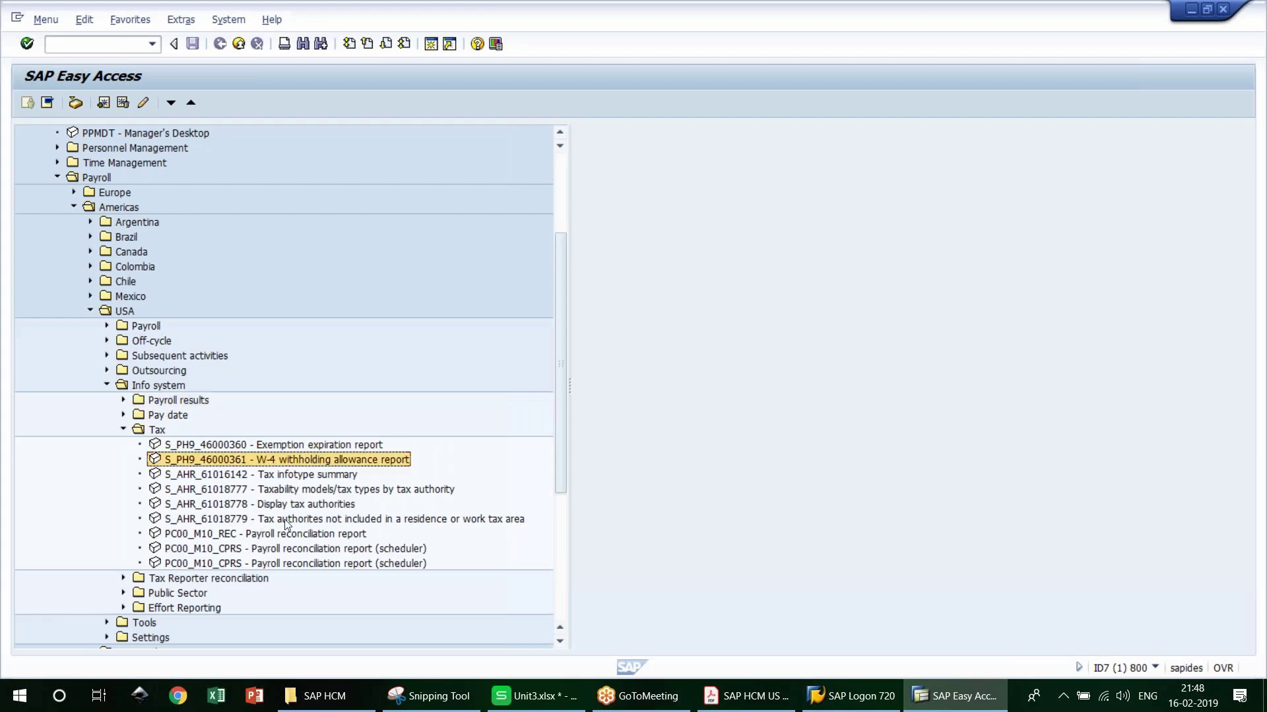
pyautogui.click(125, 429)
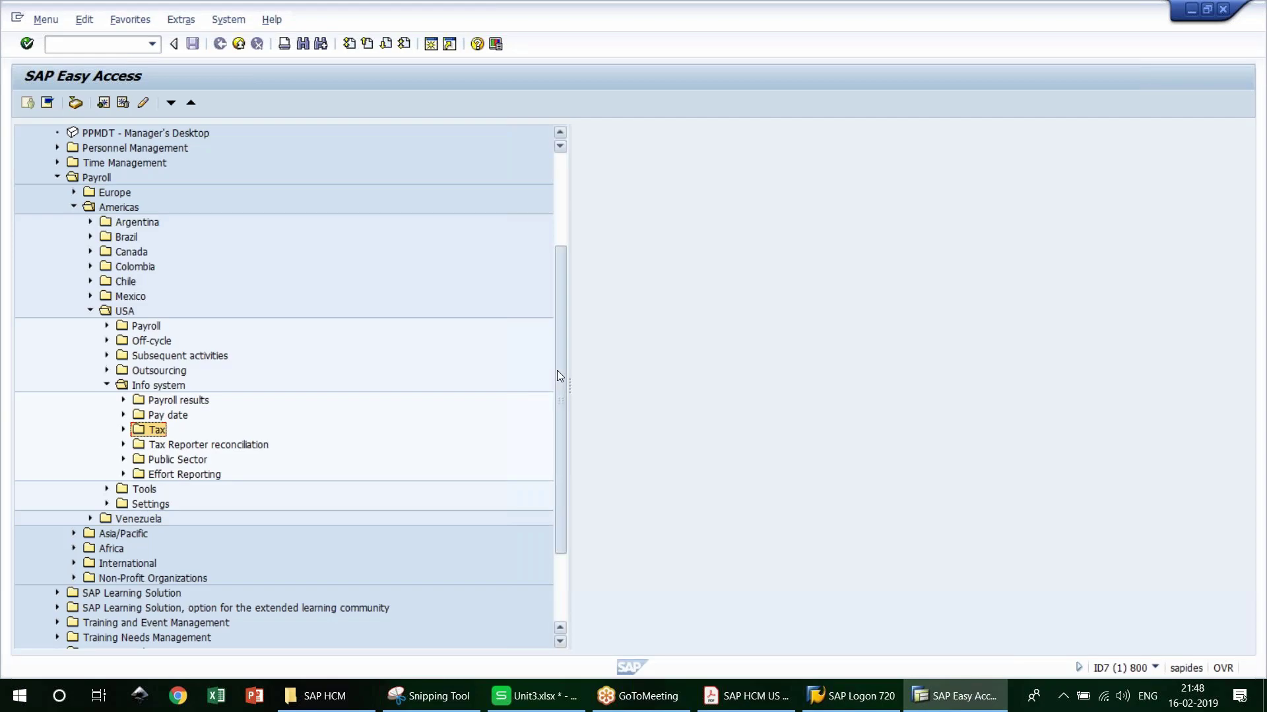
pyautogui.moveTo(557, 367)
pyautogui.mouseDown()
pyautogui.moveTo(559, 326)
pyautogui.moveTo(558, 369)
pyautogui.mouseUp()
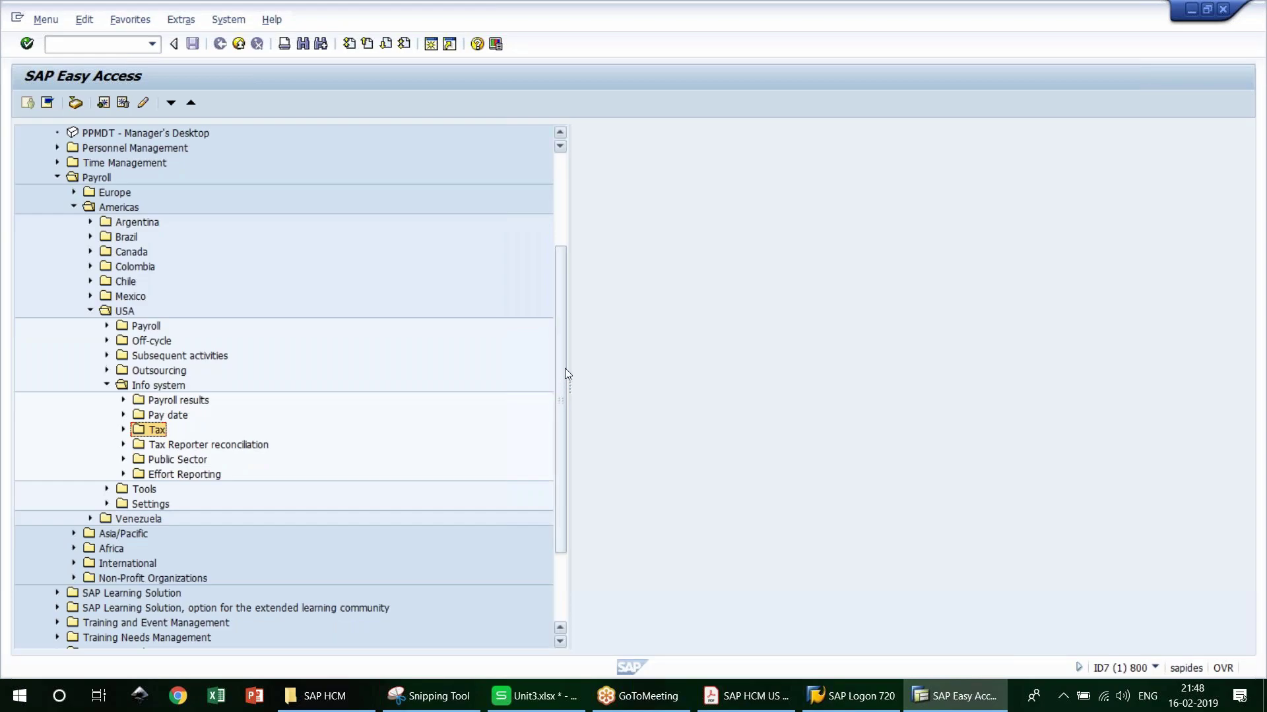
pyautogui.moveTo(565, 369)
pyautogui.mouseDown()
pyautogui.moveTo(569, 308)
pyautogui.moveTo(566, 350)
pyautogui.mouseUp()
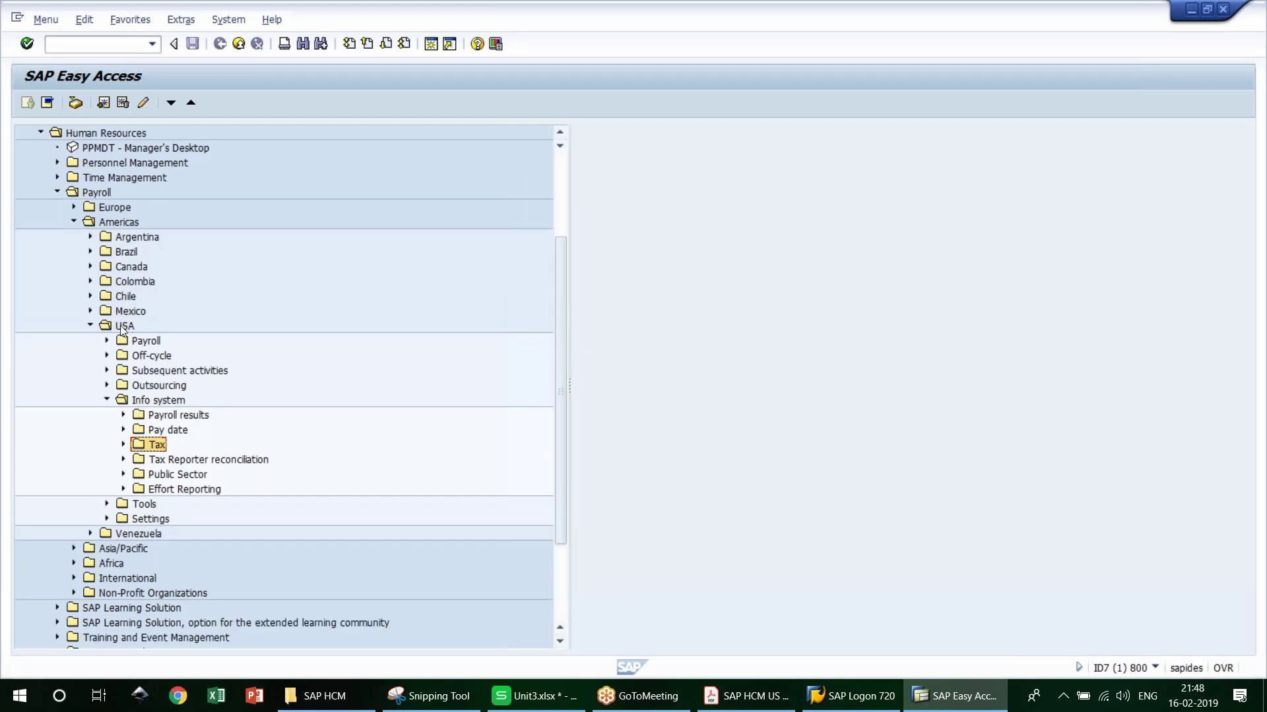
pyautogui.scroll(2, 89, 328)
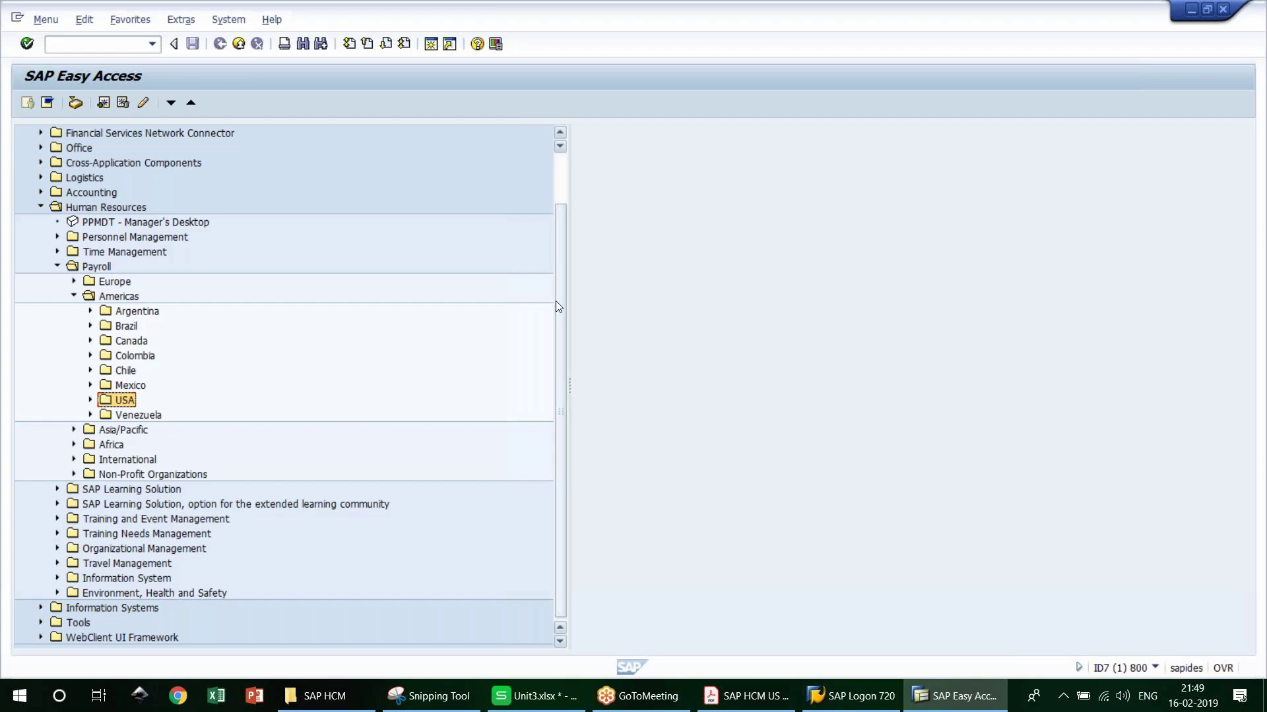
pyautogui.moveTo(562, 272); pyautogui.dragTo(559, 208)
# Step: Run the transaction spro and display the SAP Customizing Implementation Guide
pyautogui.click(125, 46)
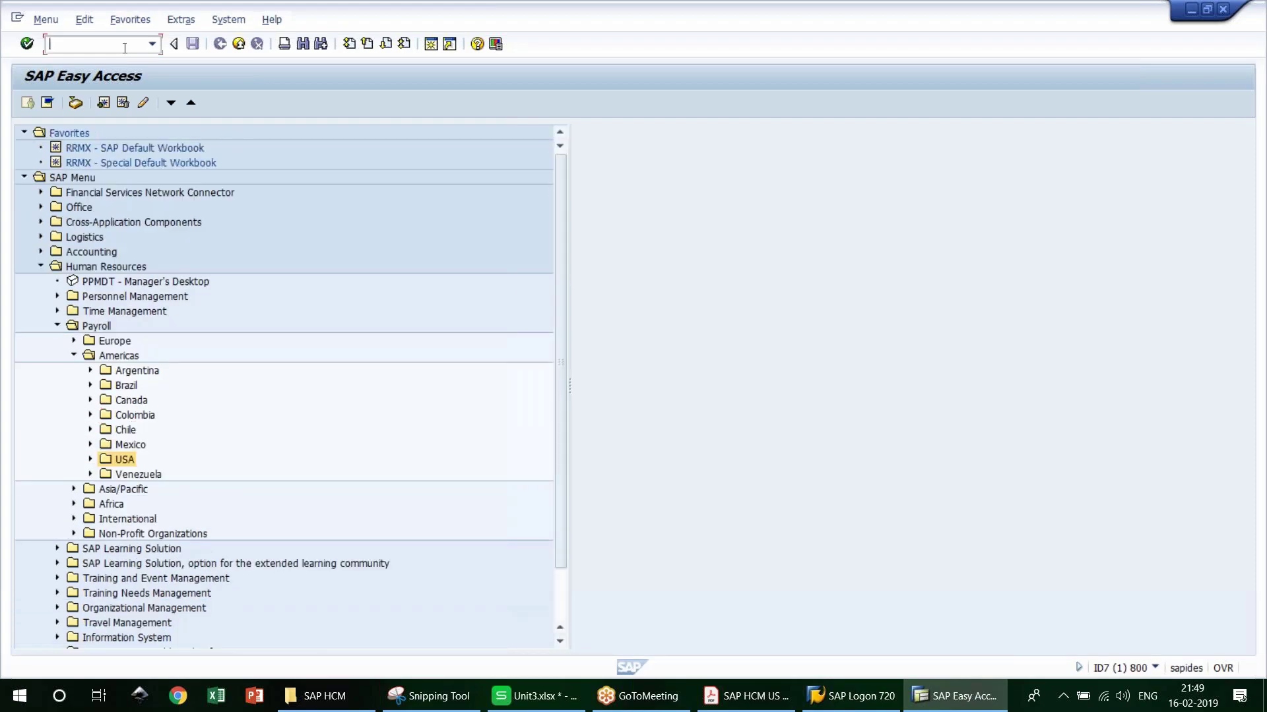
pyautogui.write('spro')
pyautogui.press('Return')
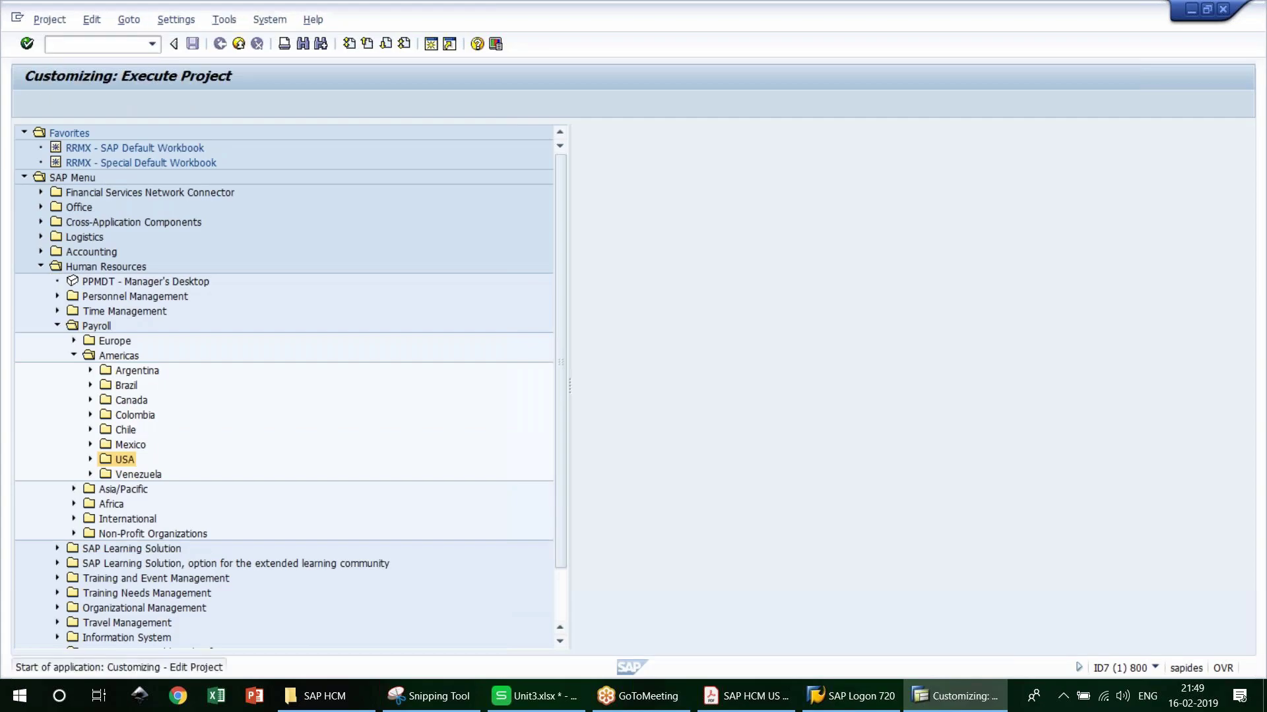
pyautogui.click(110, 99)
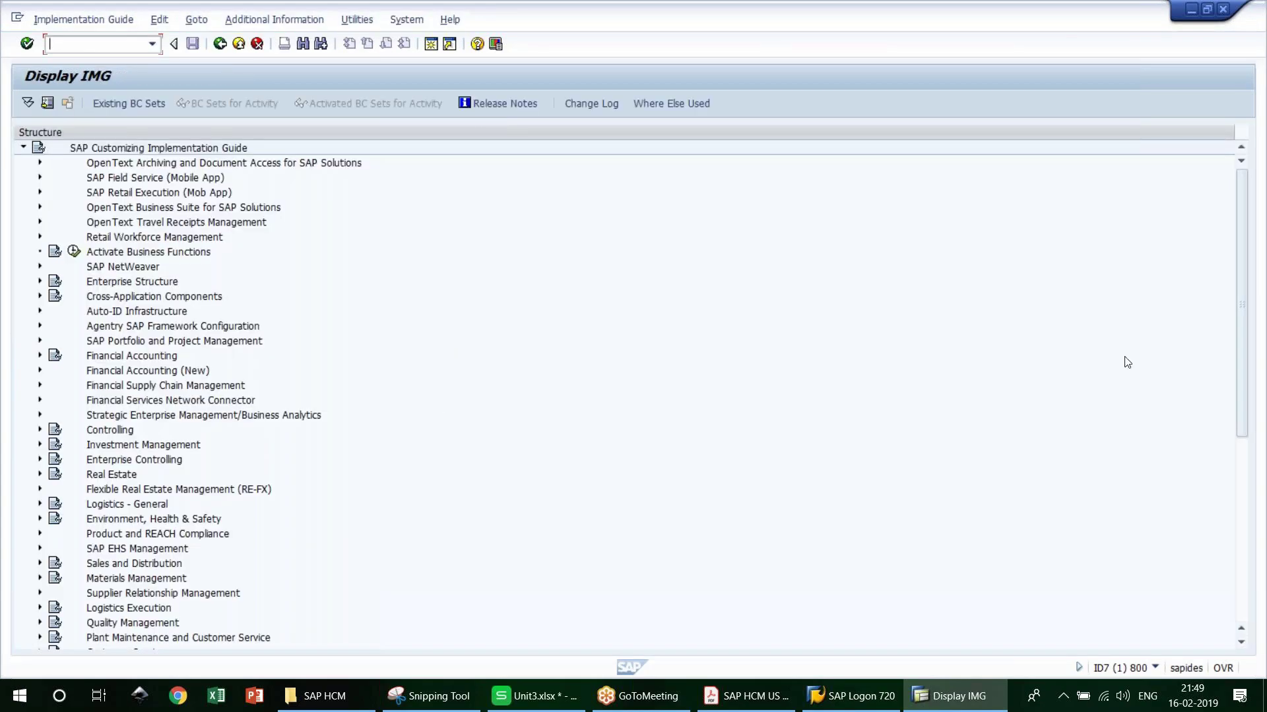
# Step: Expand Personnel Management and its Personnel Administration node in the implementation guide
pyautogui.moveTo(1238, 320); pyautogui.dragTo(1233, 508)
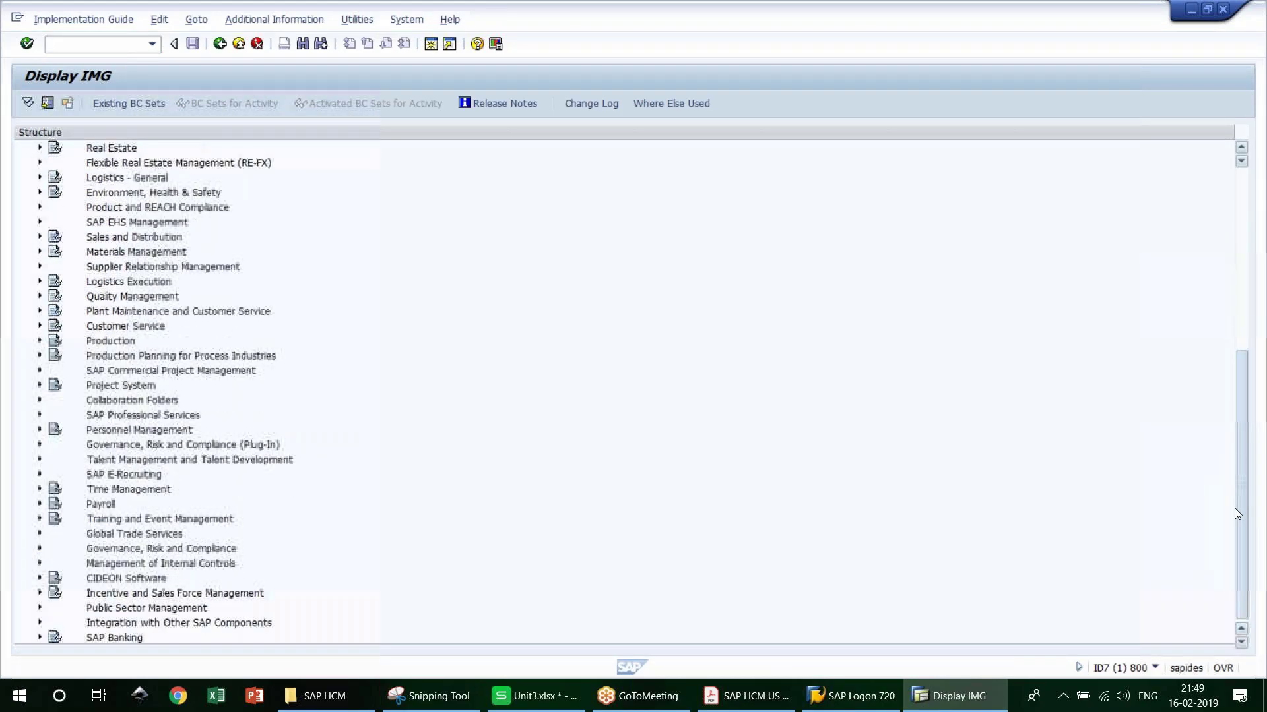
pyautogui.click(119, 432)
pyautogui.click(39, 430)
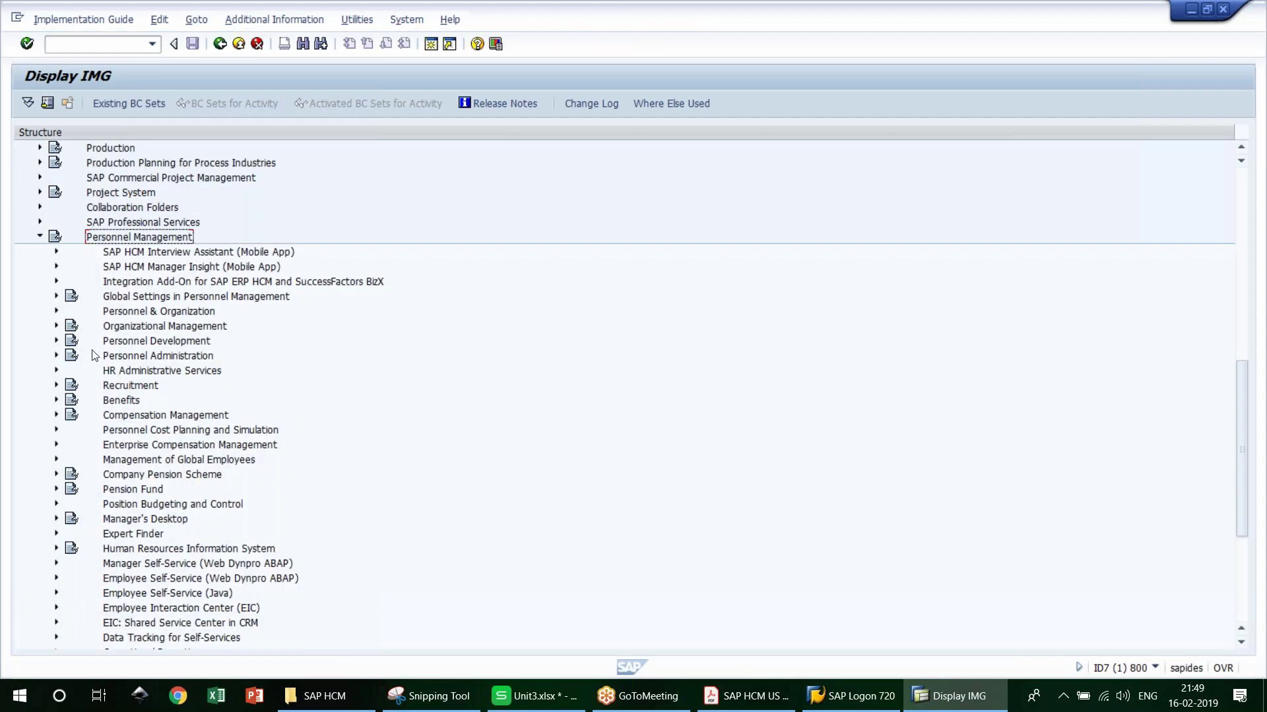
pyautogui.click(129, 343)
pyautogui.click(132, 356)
pyautogui.click(57, 356)
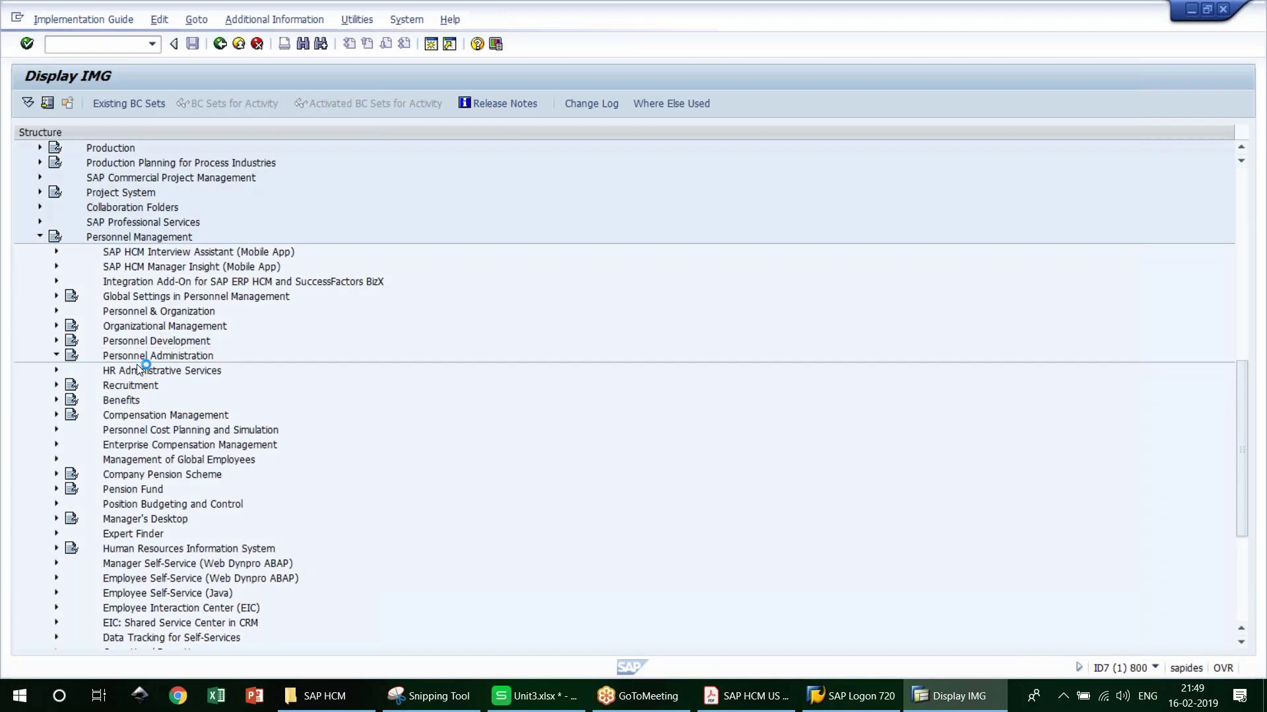
# Step: Review the Basic Settings, Personal Data and Organizational Data nodes under Personnel Administration, and expand Payroll Data
pyautogui.click(147, 324)
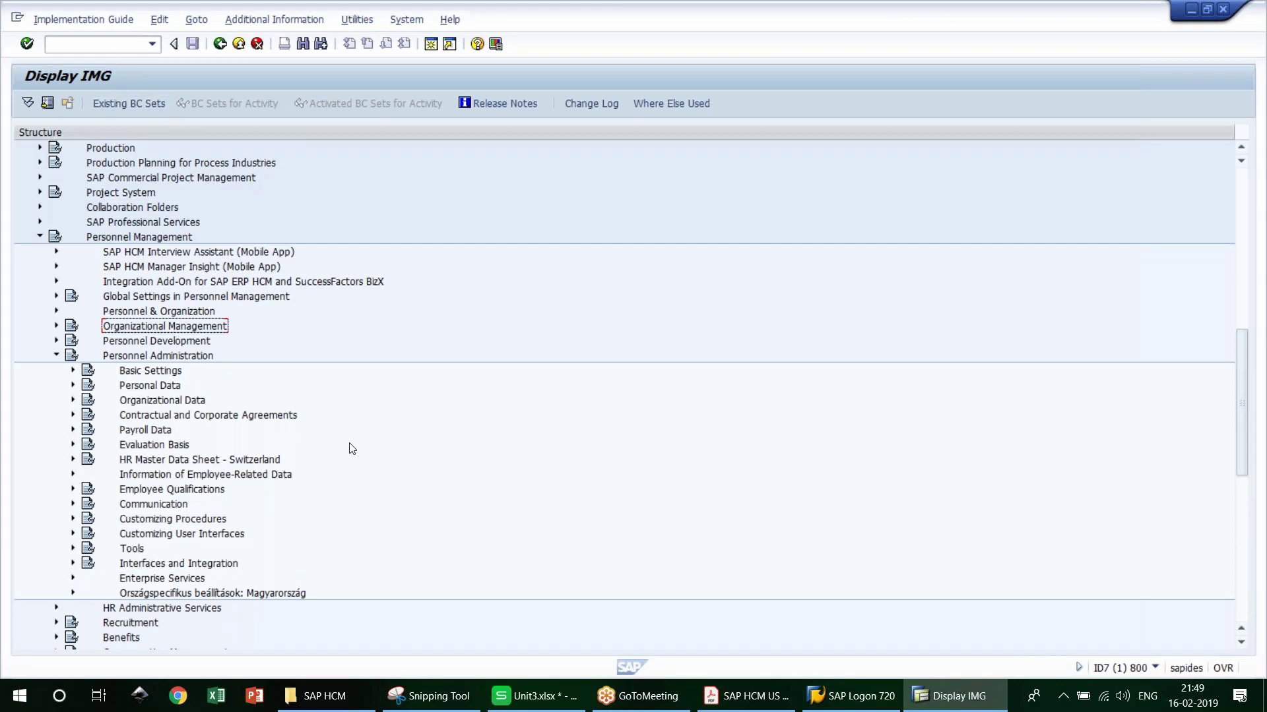
pyautogui.click(141, 355)
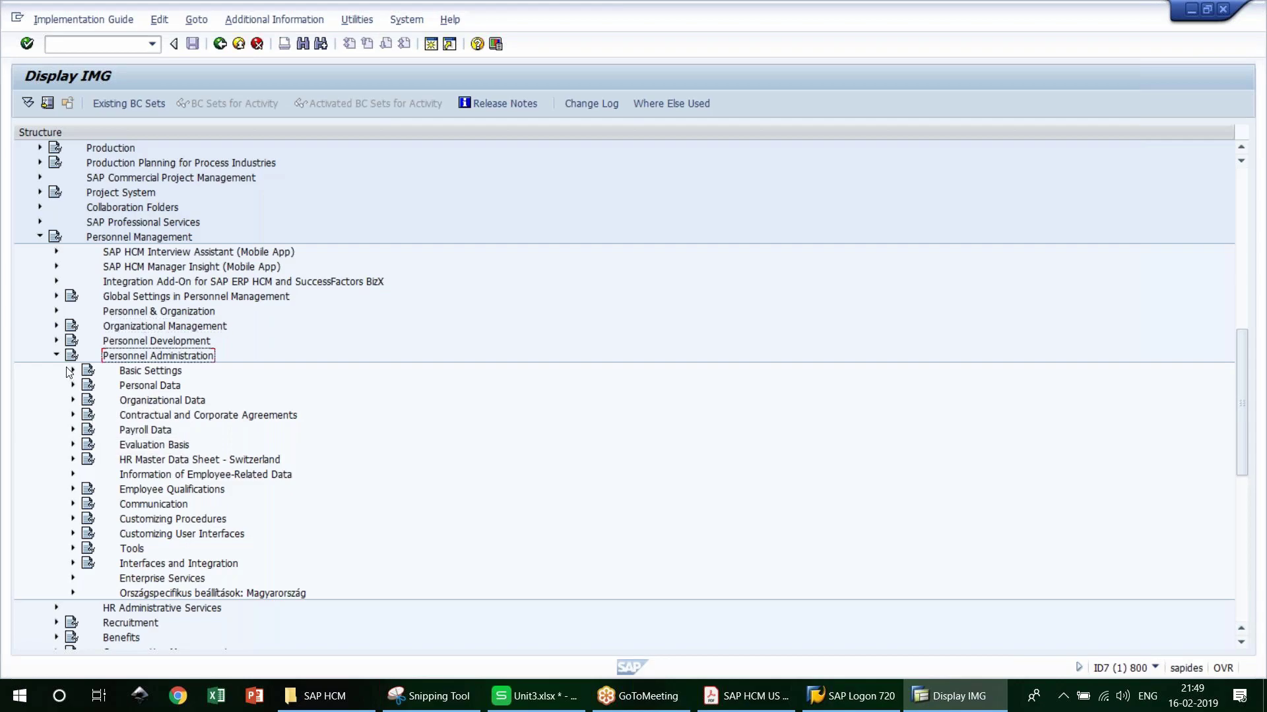
pyautogui.click(147, 372)
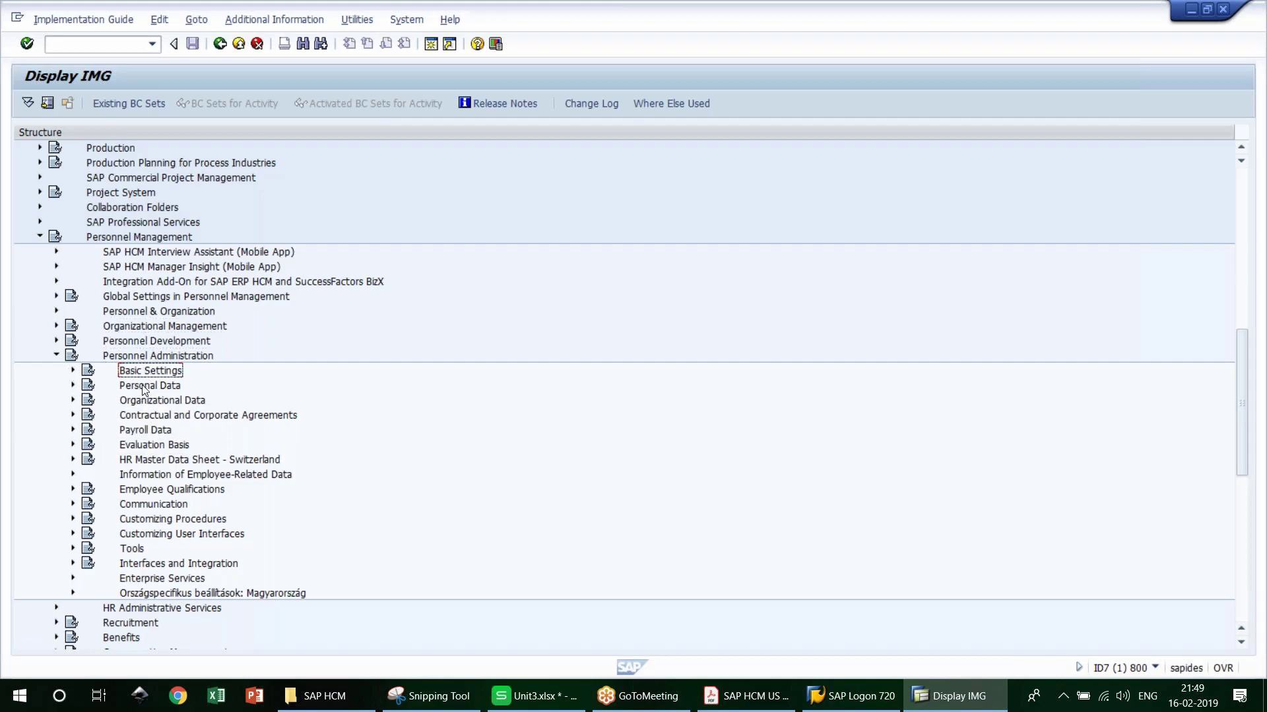
pyautogui.click(144, 388)
pyautogui.click(143, 404)
pyautogui.click(145, 431)
pyautogui.click(73, 430)
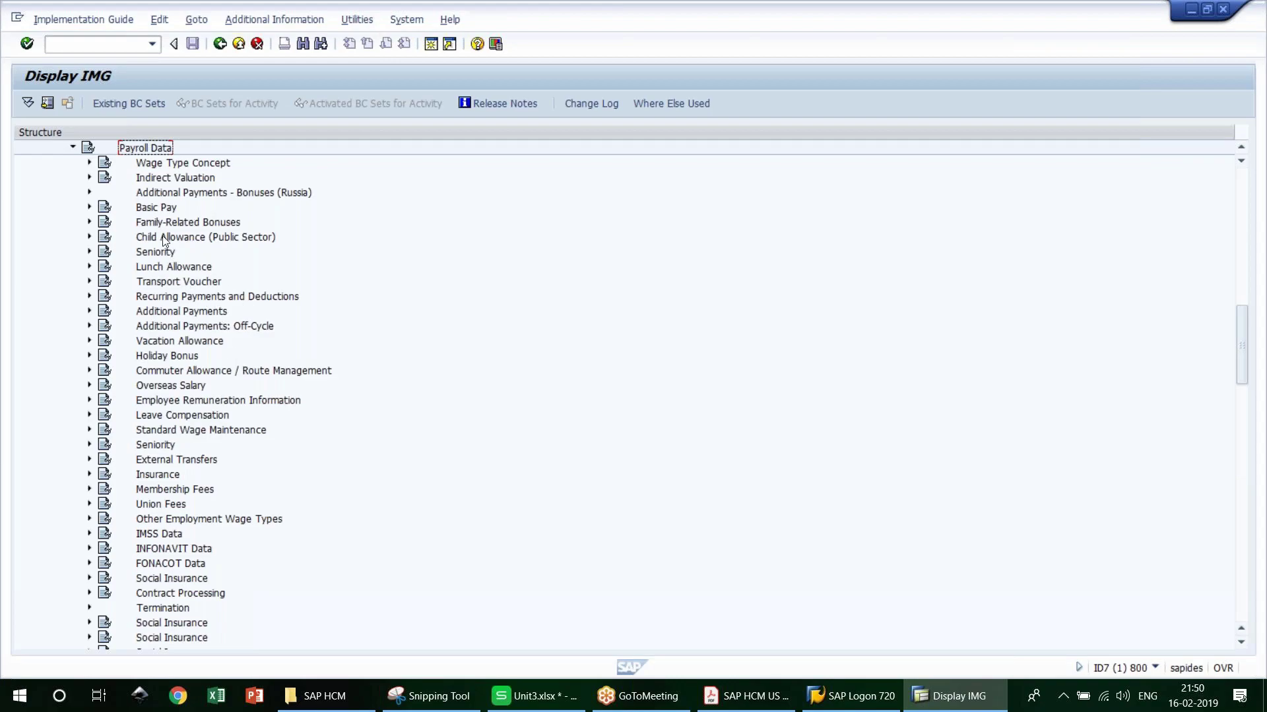
# Step: Examine the Payroll Data entries from Basic Pay, Recurring Payments and Deductions and Additional Payments to Membership Fees
pyautogui.click(156, 208)
pyautogui.click(173, 296)
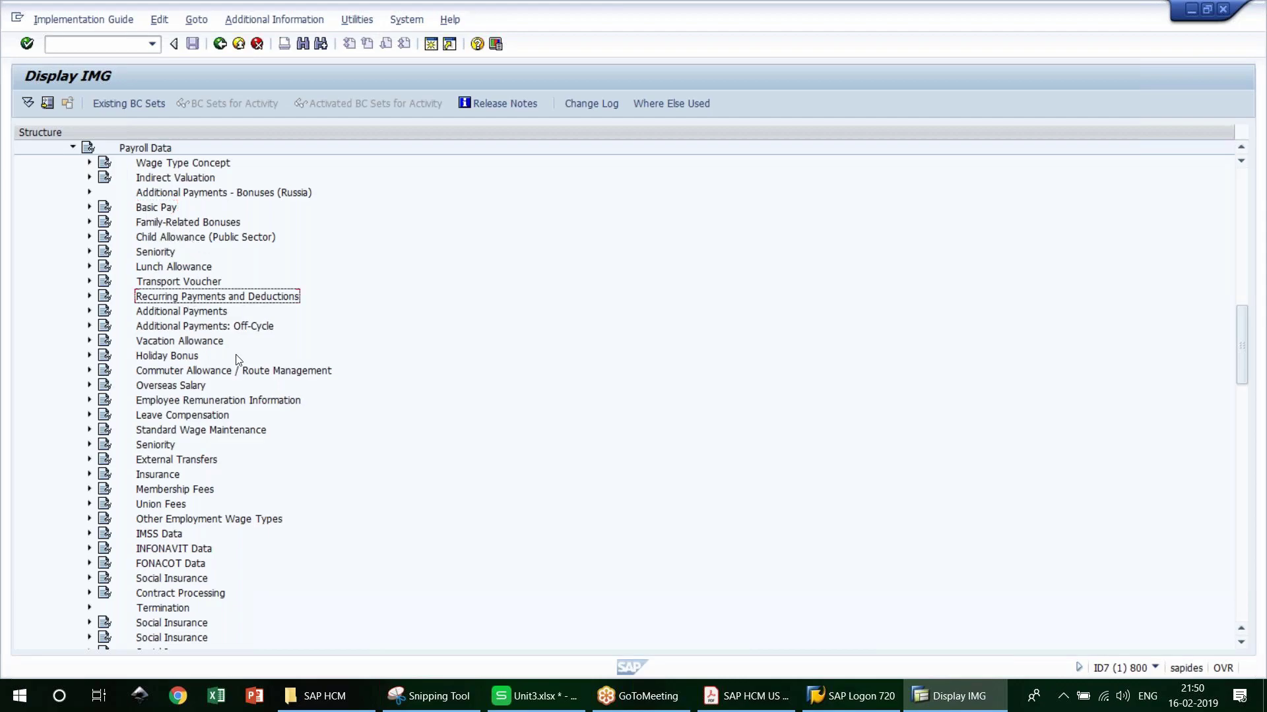
pyautogui.click(169, 313)
pyautogui.click(183, 328)
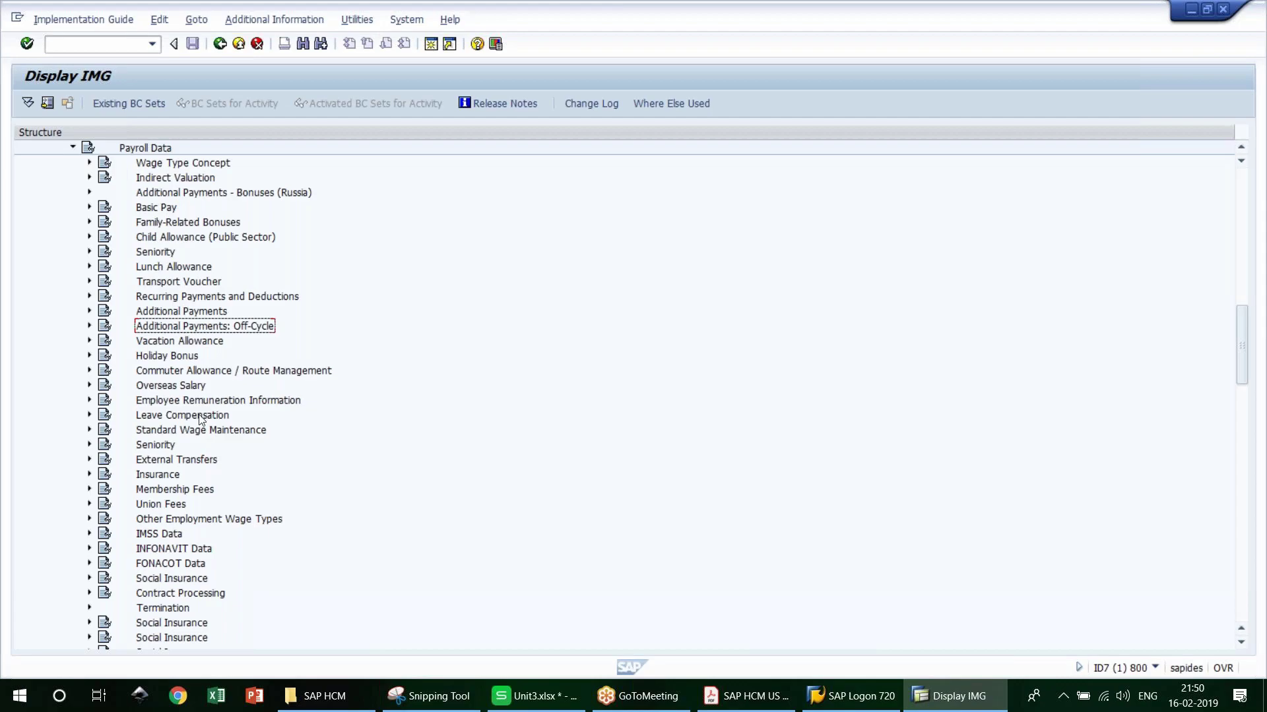
pyautogui.click(147, 491)
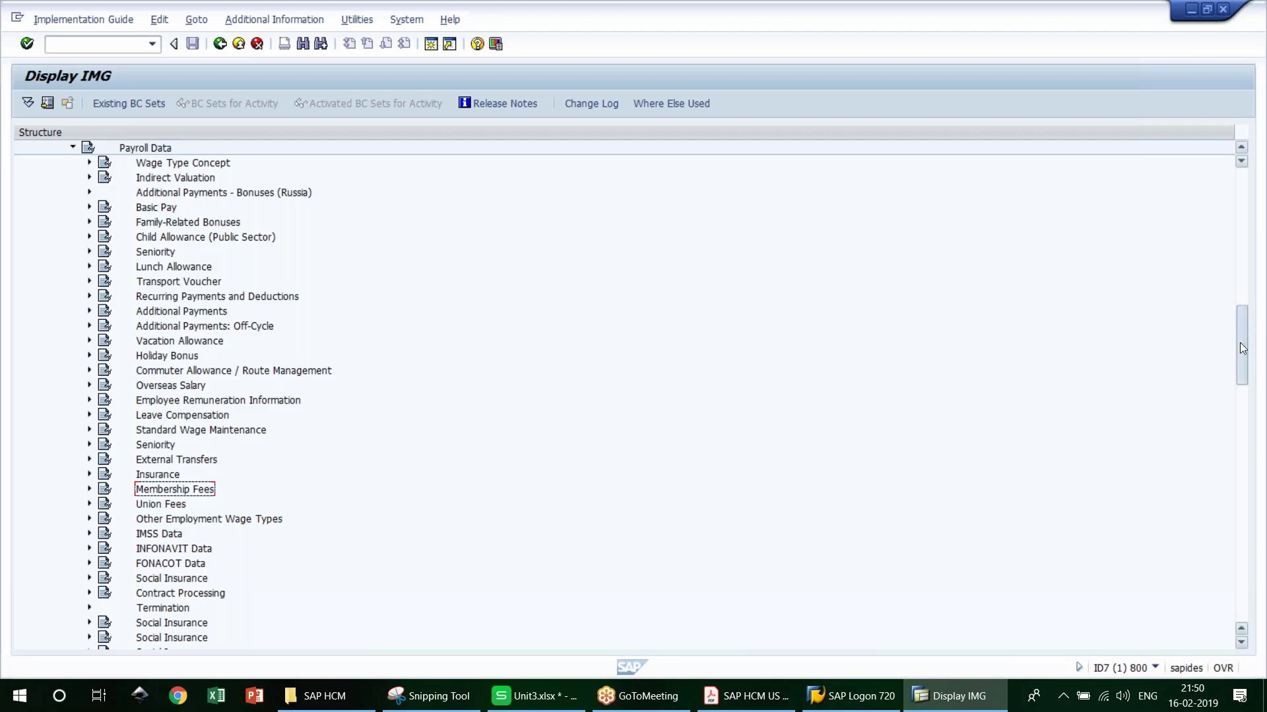
# Step: Expand the top-level Payroll node of the implementation guide to list the country-specific payrolls
pyautogui.scroll(-1, 1241, 371)
pyautogui.moveTo(1240, 371); pyautogui.dragTo(1237, 582)
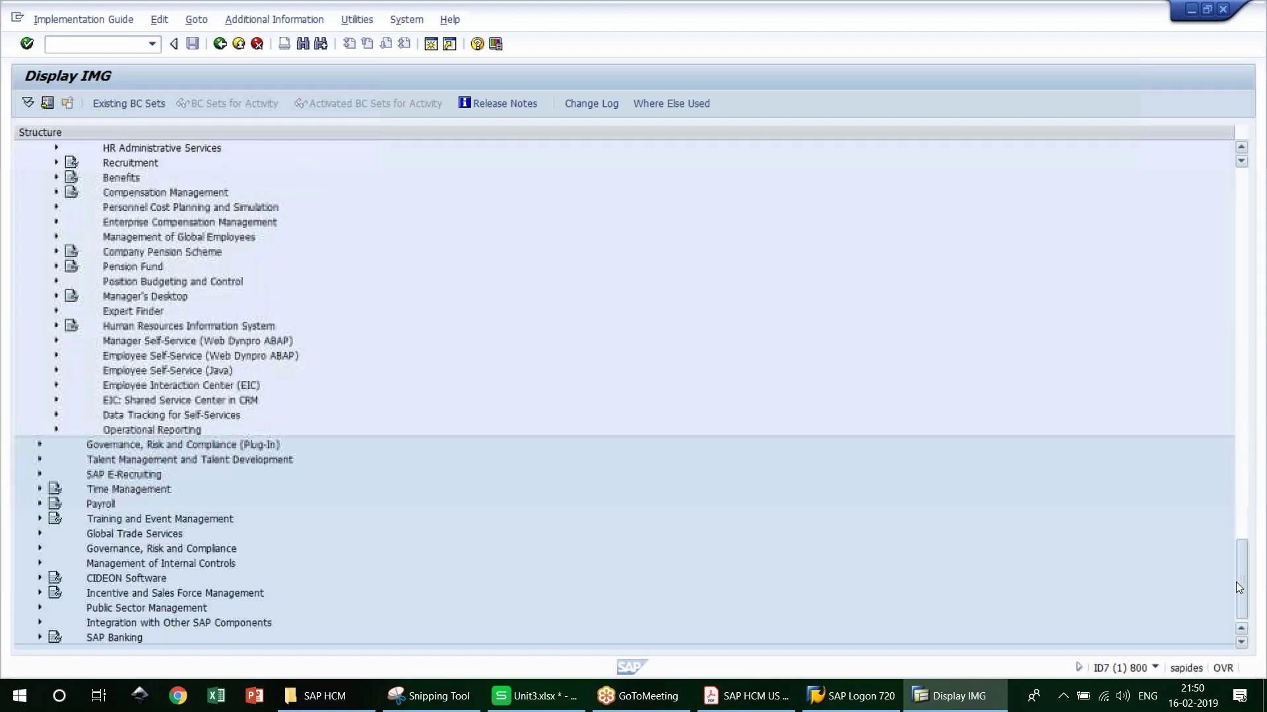
pyautogui.click(38, 504)
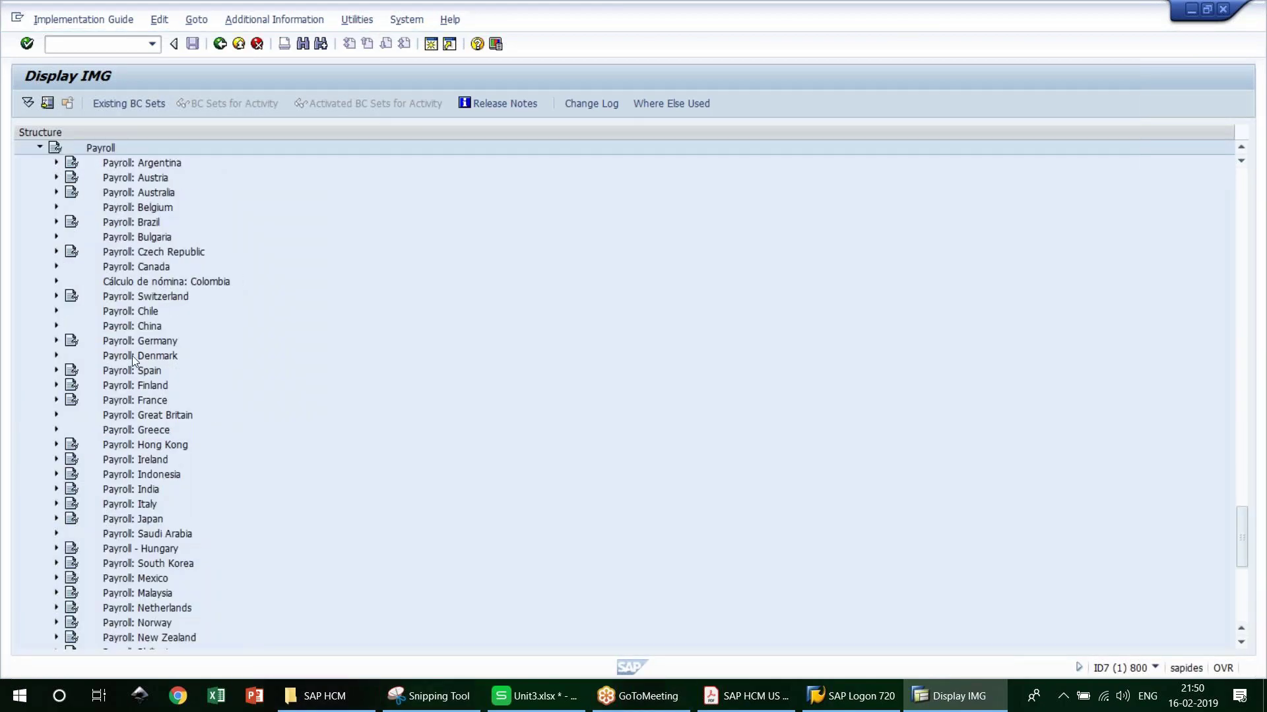
# Step: Expand Payroll: USA in the implementation guide and review its Garnishments, Tax and Benefits Integration nodes
pyautogui.scroll(-9, 1233, 521)
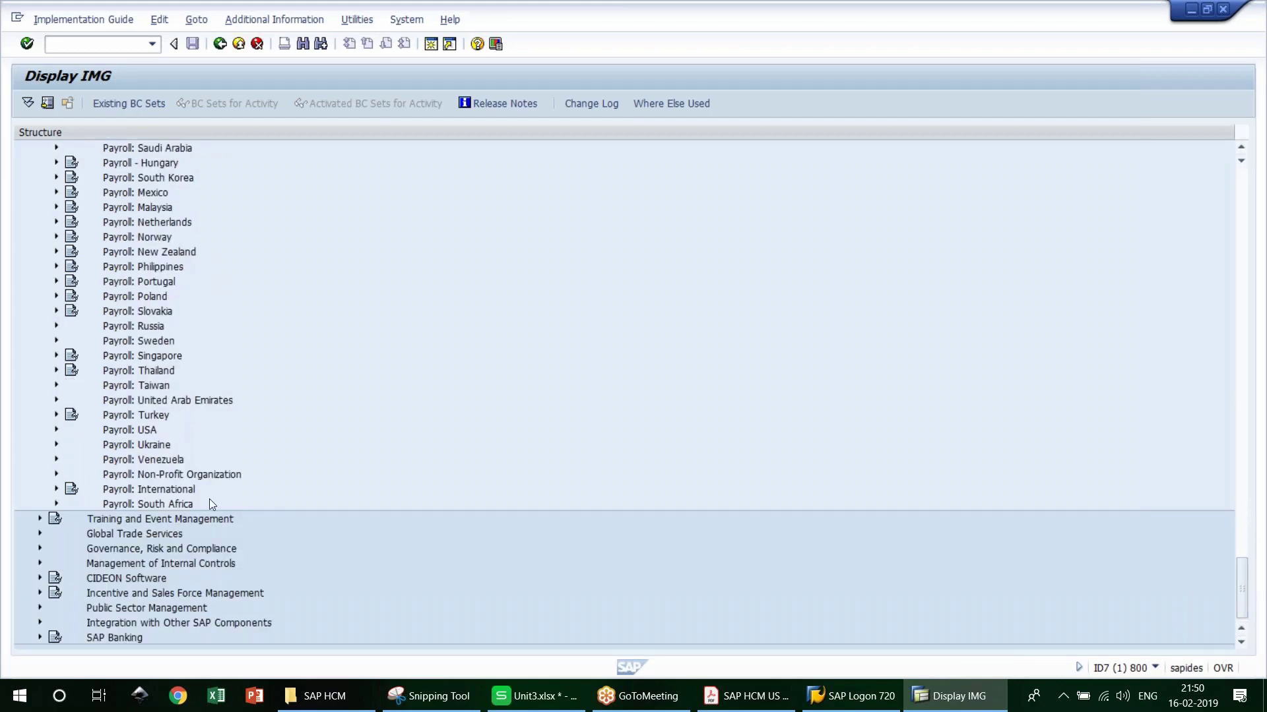
pyautogui.click(56, 429)
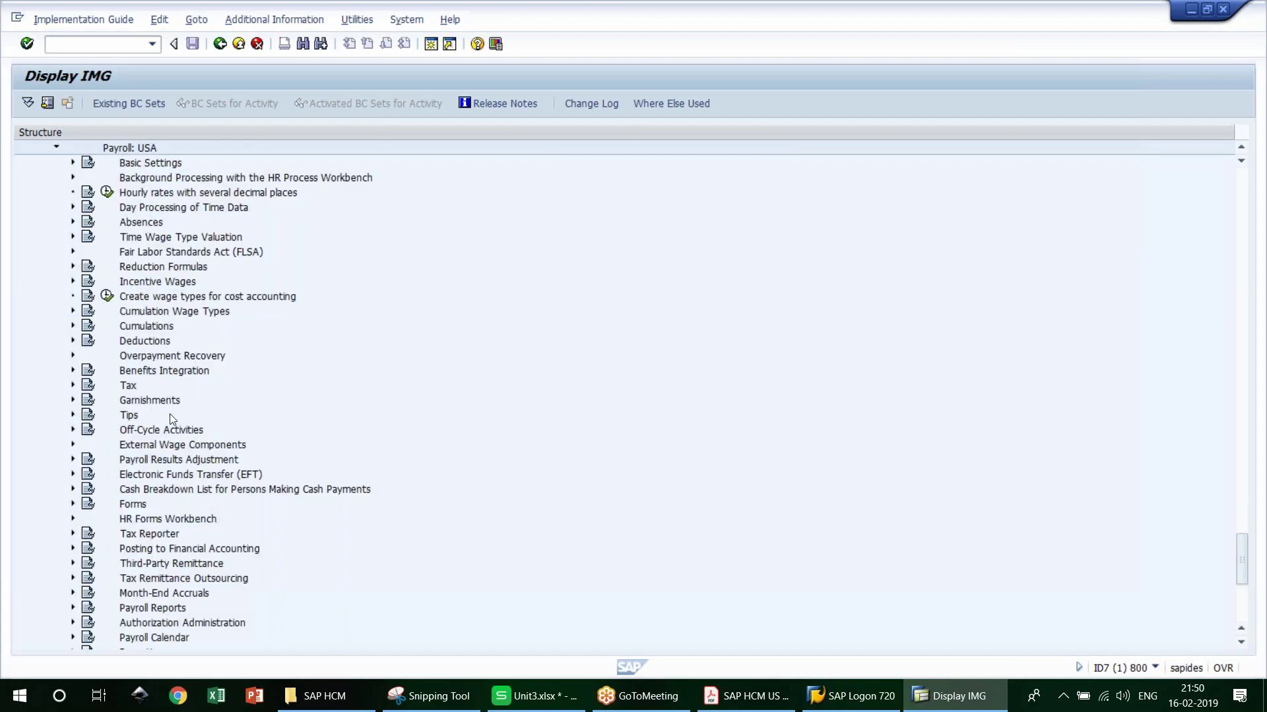
pyautogui.click(148, 401)
pyautogui.click(131, 389)
pyautogui.click(153, 373)
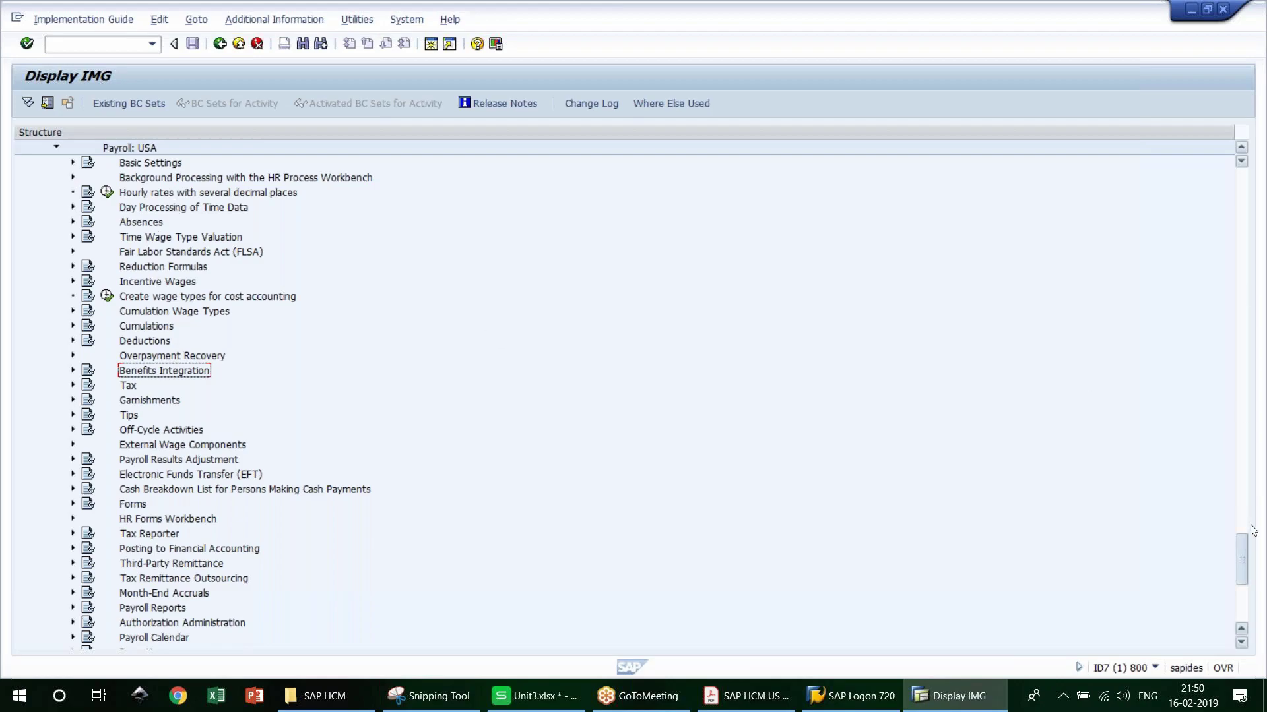
# Step: Return to the start of the implementation guide, and switch to the SAP HCM US training PDF in Adobe Acrobat Reader to show page 49
pyautogui.scroll(1, 1252, 530)
pyautogui.scroll(10, 1261, 448)
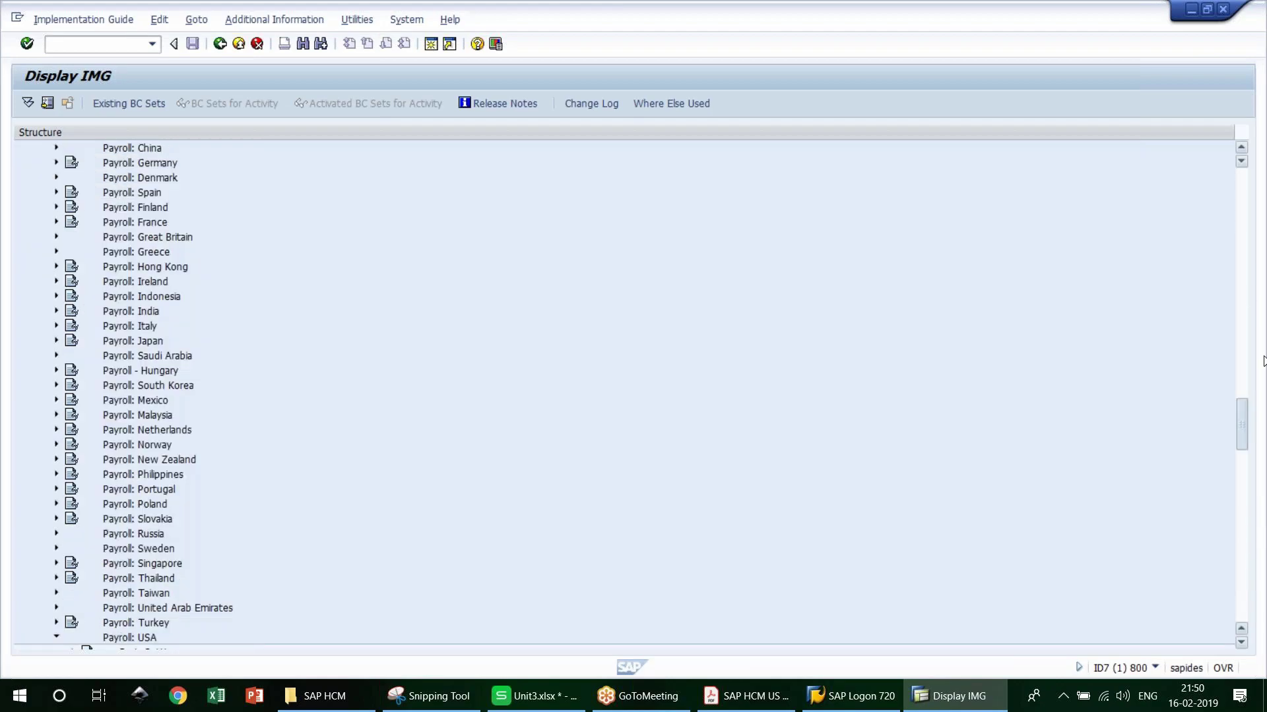
pyautogui.scroll(15, 1262, 361)
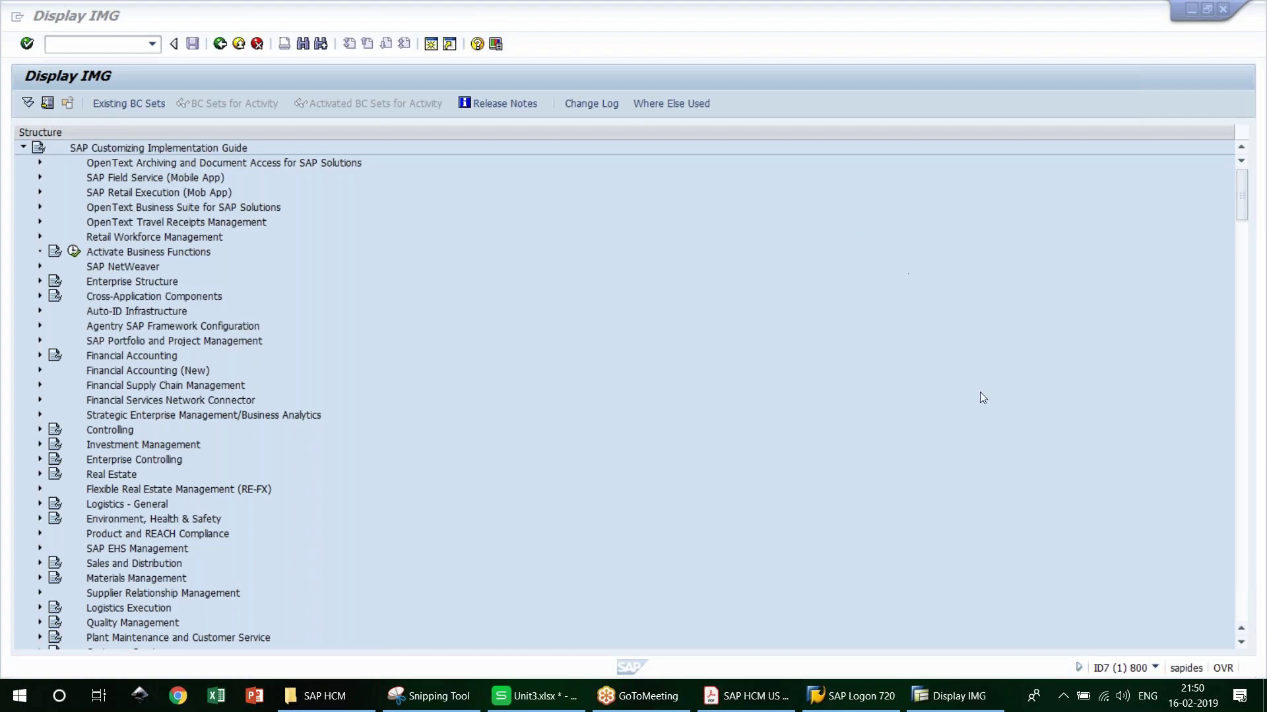
pyautogui.click(749, 704)
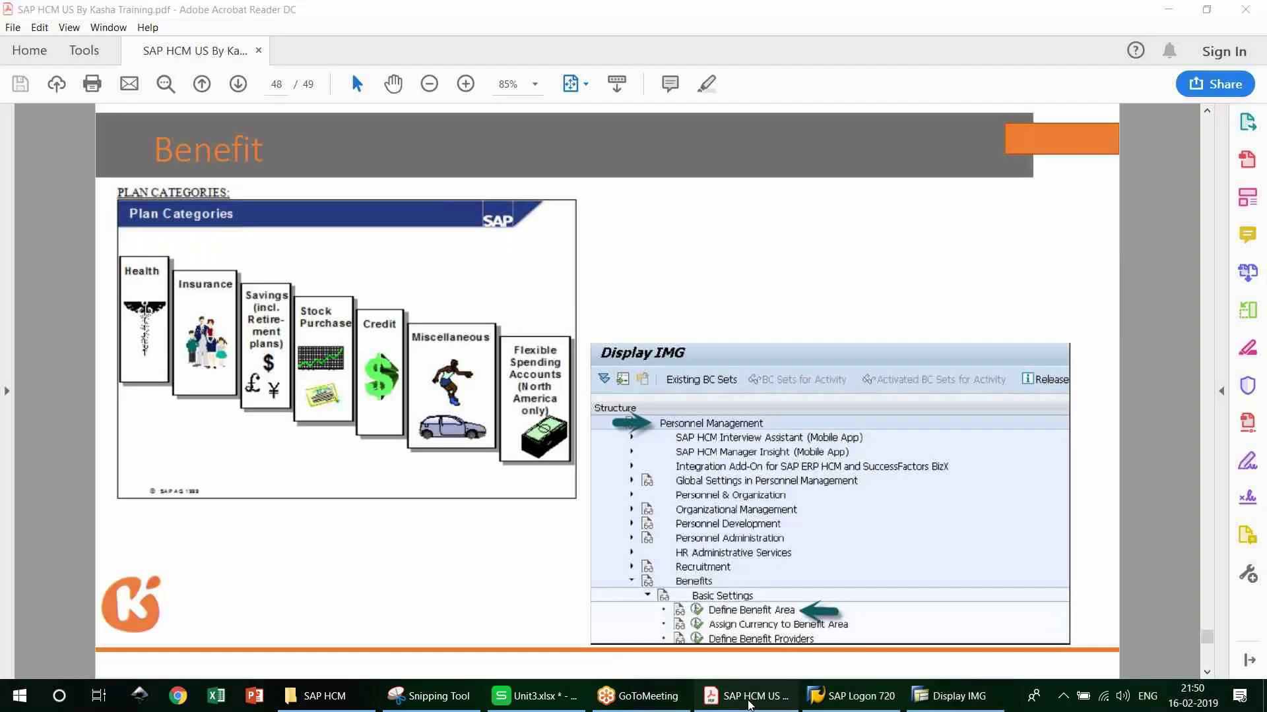
pyautogui.click(1208, 673)
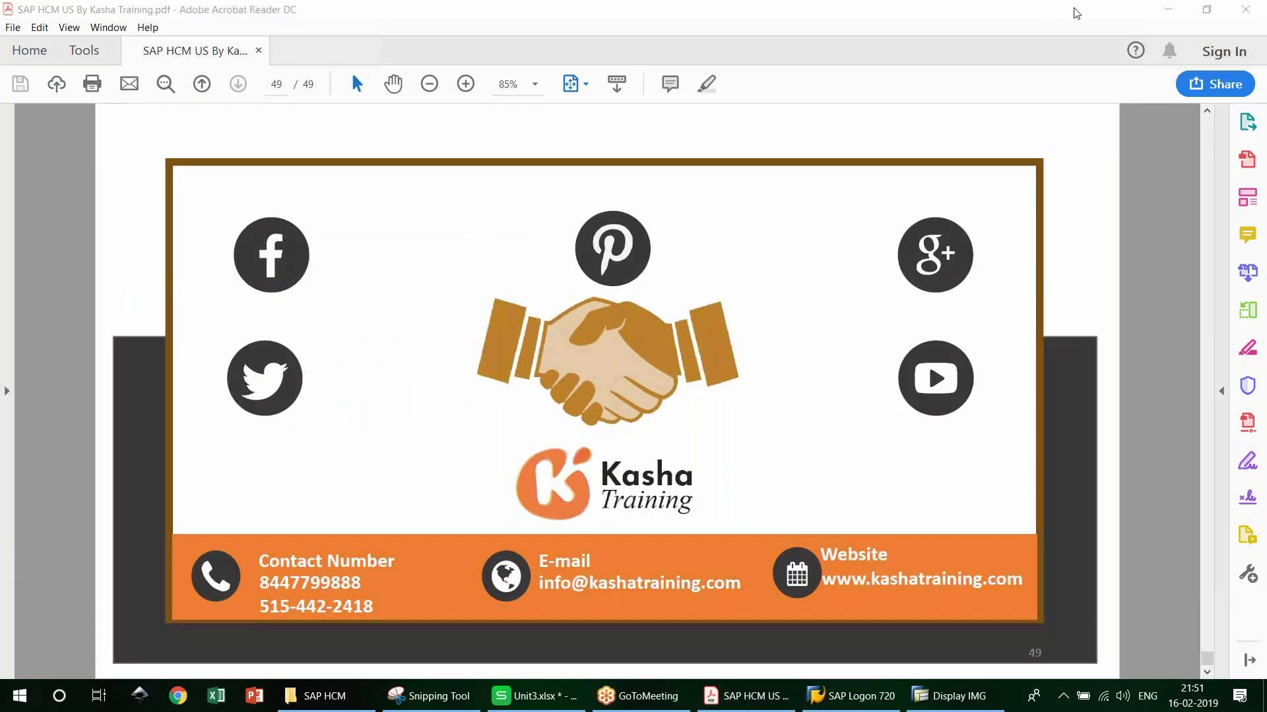